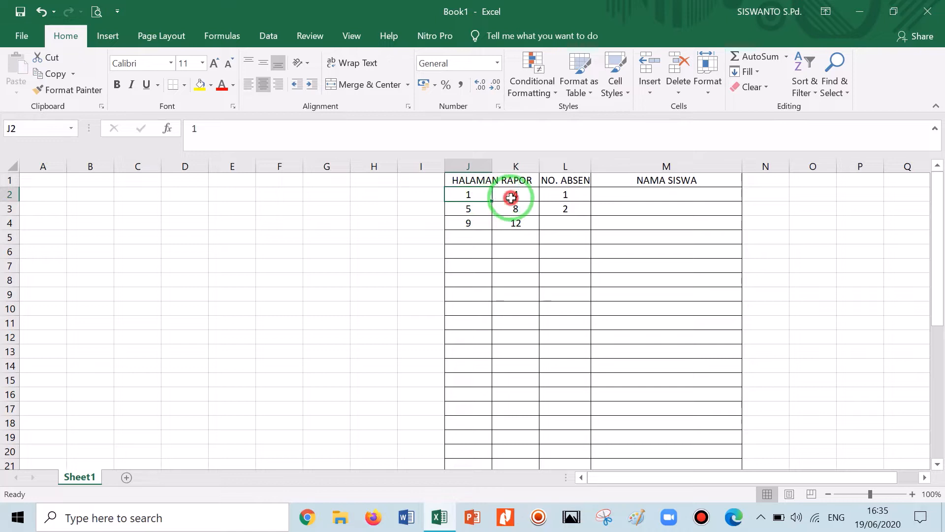
{"action": "left_click", "coordinate": [465, 194]}
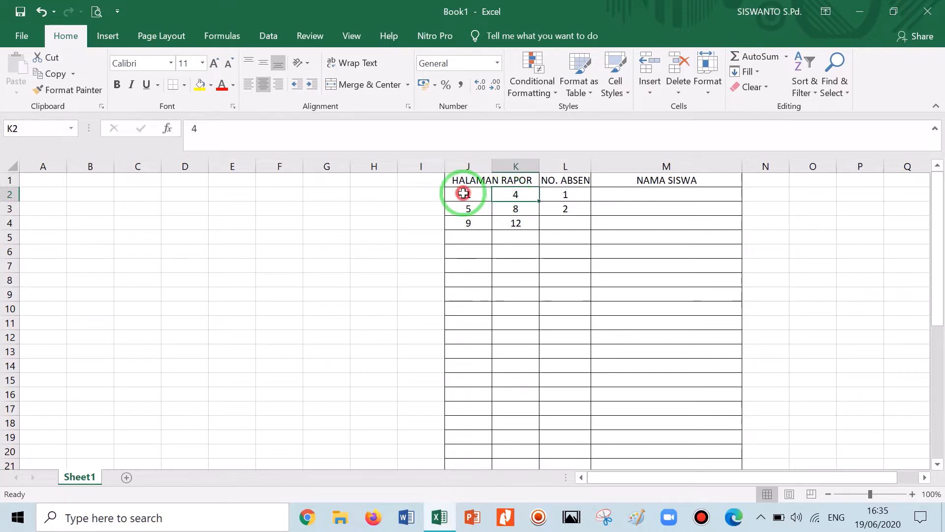
{"action": "left_click", "coordinate": [515, 195]}
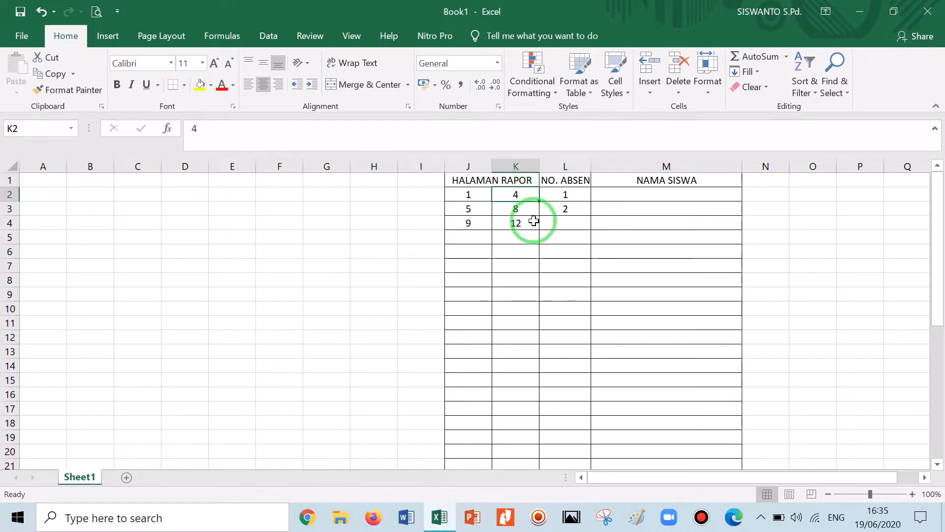
{"action": "left_click", "coordinate": [459, 193]}
{"action": "left_click", "coordinate": [512, 195]}
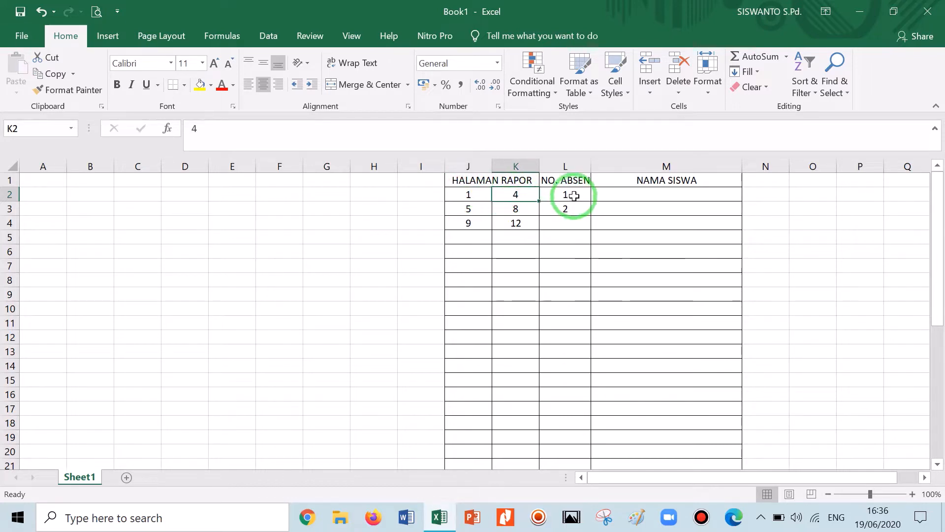
Step: Extend the NO. ABSEN series from 1 and 2 down the table to 36
{"action": "left_click_drag", "start_coordinate": [575, 195], "coordinate": [575, 208]}
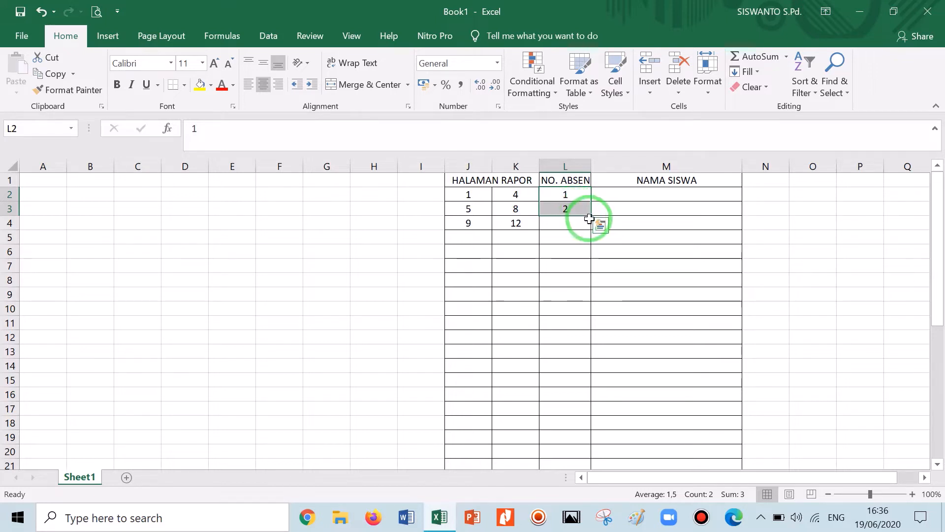
{"action": "left_click_drag", "start_coordinate": [592, 218], "coordinate": [596, 413]}
{"action": "scroll", "coordinate": [633, 405], "scroll_direction": "up", "scroll_amount": 7}
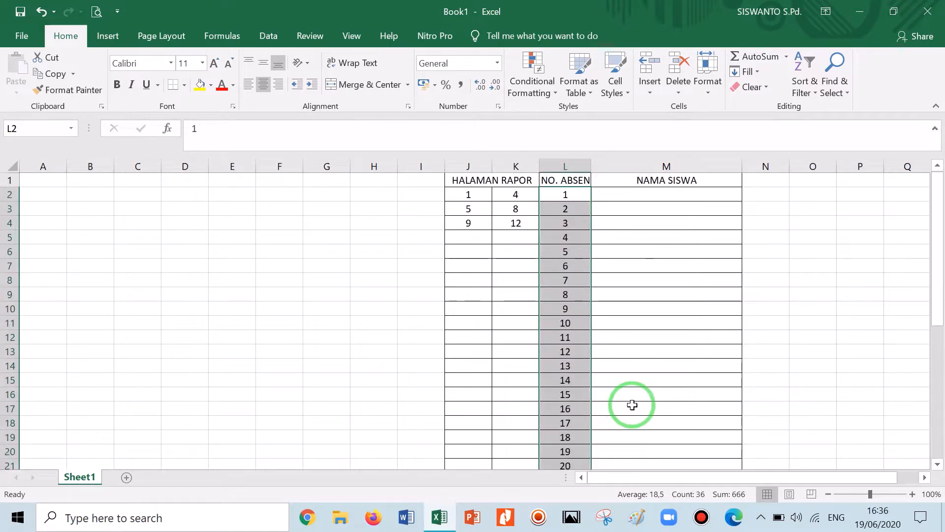
{"action": "left_click_drag", "start_coordinate": [634, 192], "coordinate": [665, 454]}
{"action": "scroll", "coordinate": [676, 401], "scroll_direction": "up", "scroll_amount": 6}
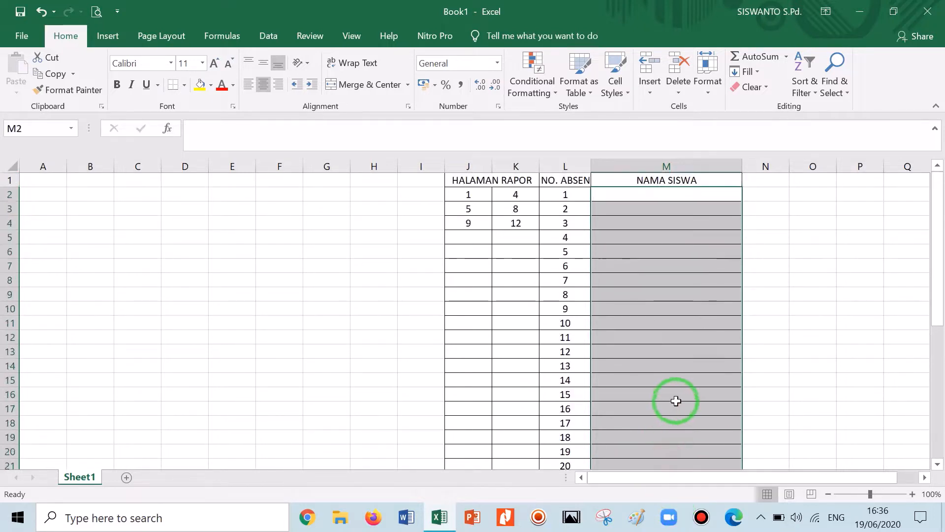
{"action": "left_click", "coordinate": [670, 282]}
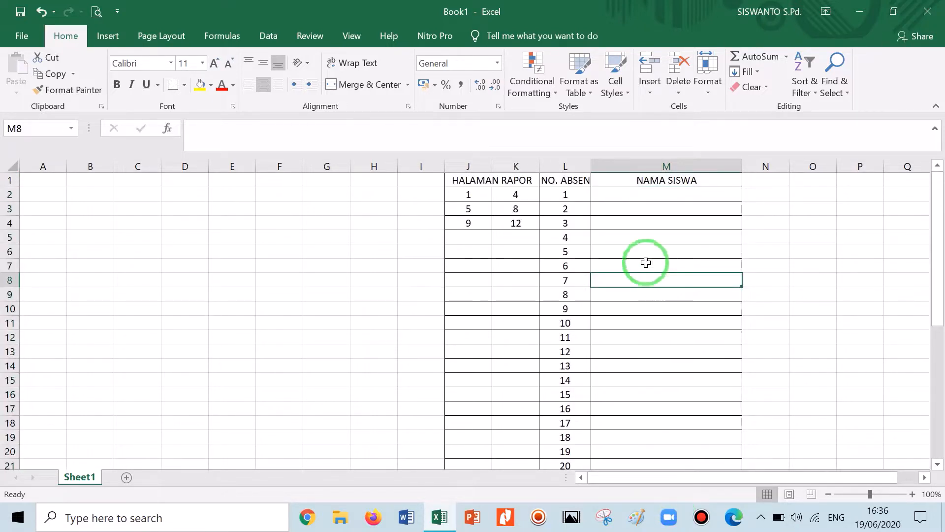
Step: Extend the start and end page series under HALAMAN RAPOR down to row 37, ending at 141 and 144
{"action": "left_click", "coordinate": [468, 180]}
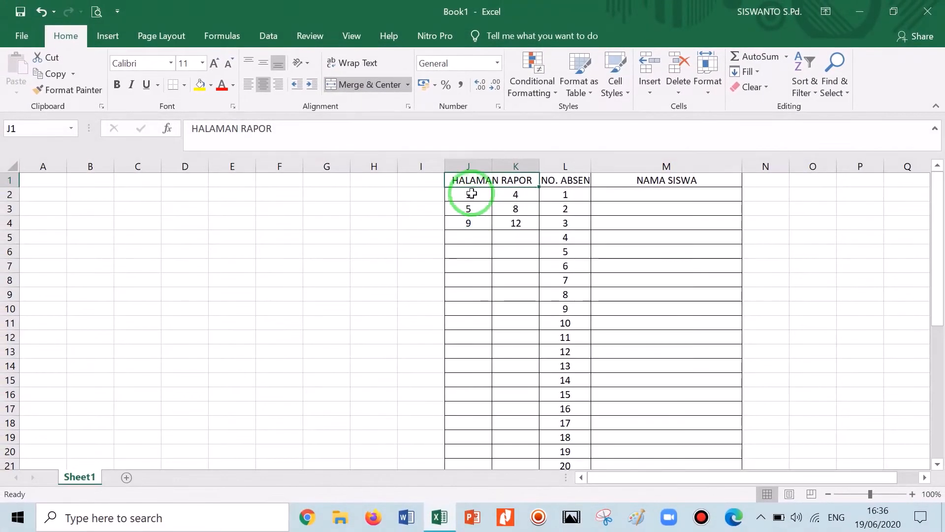
{"action": "left_click_drag", "start_coordinate": [472, 193], "coordinate": [547, 437]}
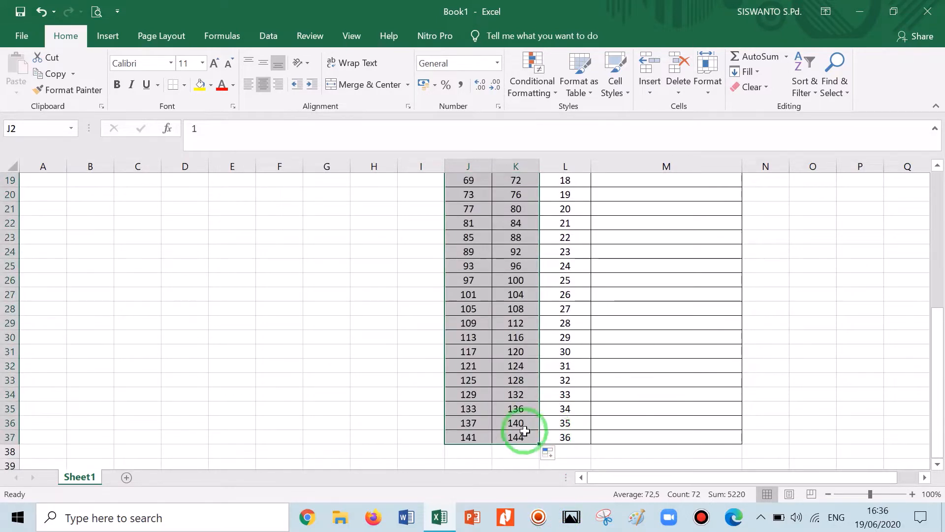
{"action": "scroll", "coordinate": [512, 432], "scroll_direction": "up", "scroll_amount": 6}
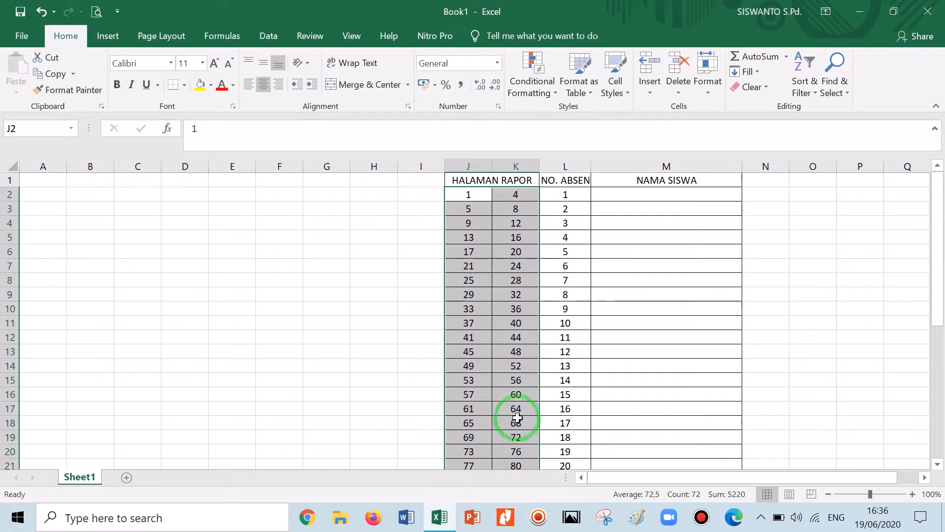
{"action": "left_click", "coordinate": [502, 249]}
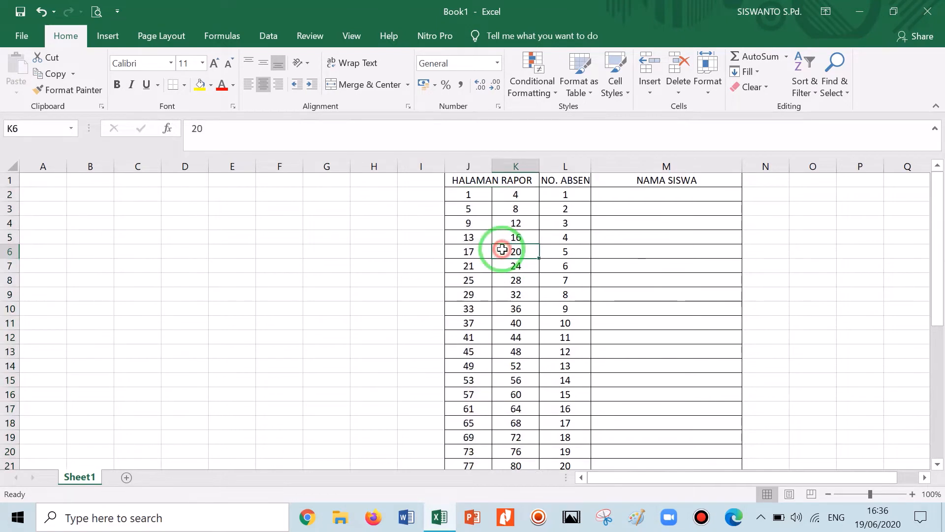
Step: Fill column K, which holds the end page numbers, with red
{"action": "left_click", "coordinate": [465, 193]}
{"action": "left_click", "coordinate": [516, 165]}
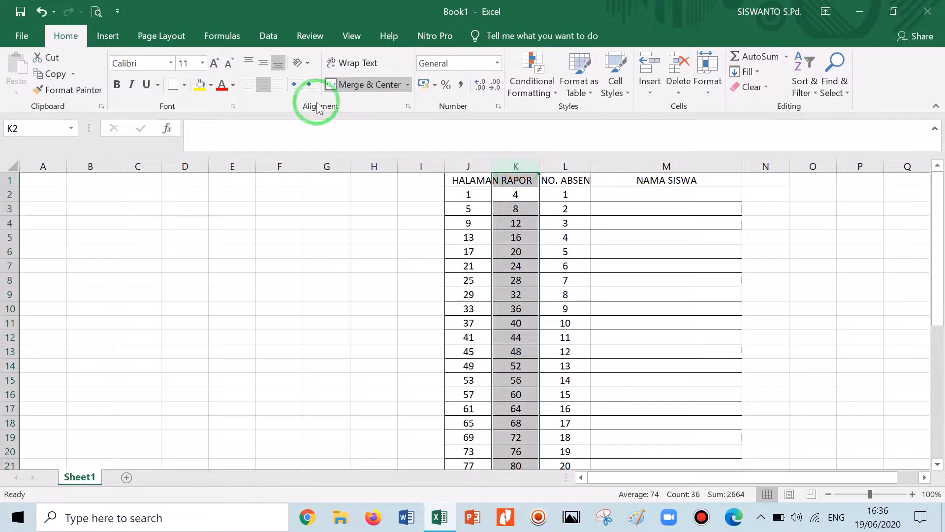
{"action": "left_click", "coordinate": [211, 85]}
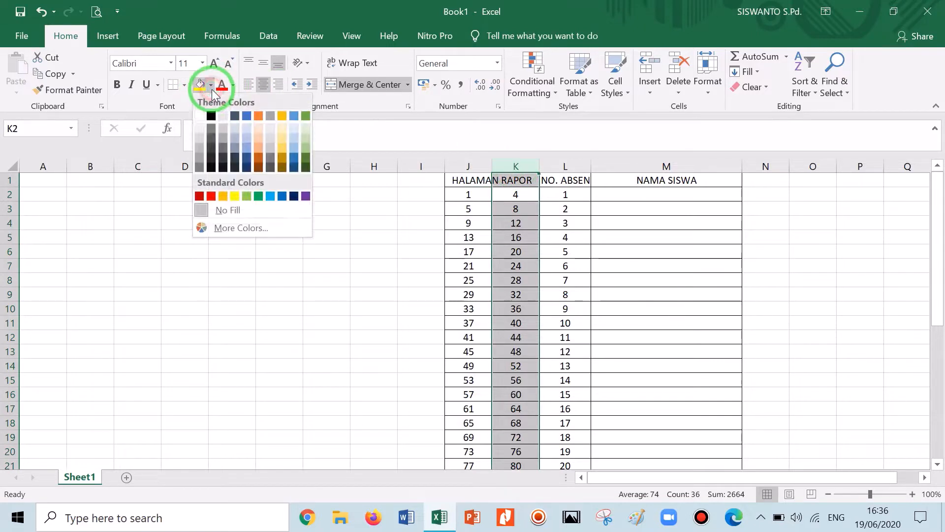
{"action": "left_click", "coordinate": [211, 196]}
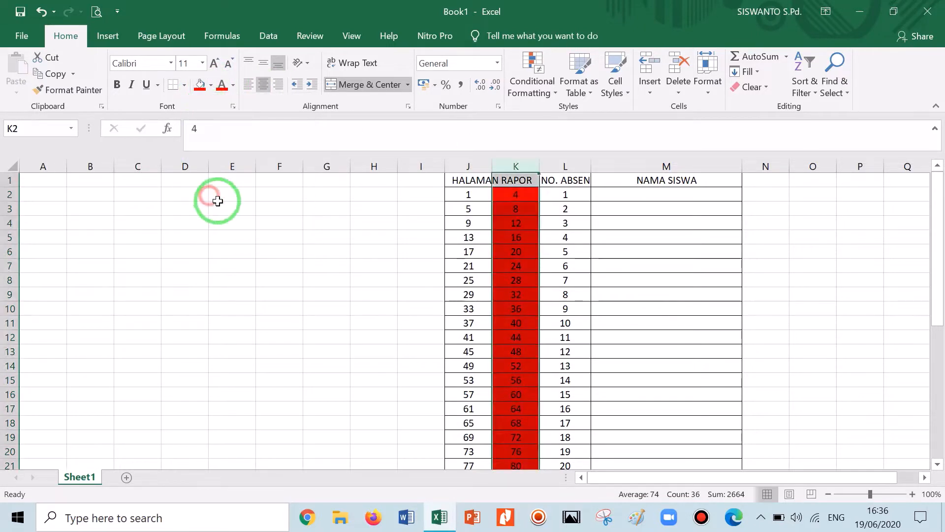
Step: Examine the end page numbers and the empty NAMA SISWA cells down to the table's last row
{"action": "left_click", "coordinate": [514, 336]}
{"action": "scroll", "coordinate": [536, 367], "scroll_direction": "down", "scroll_amount": 8}
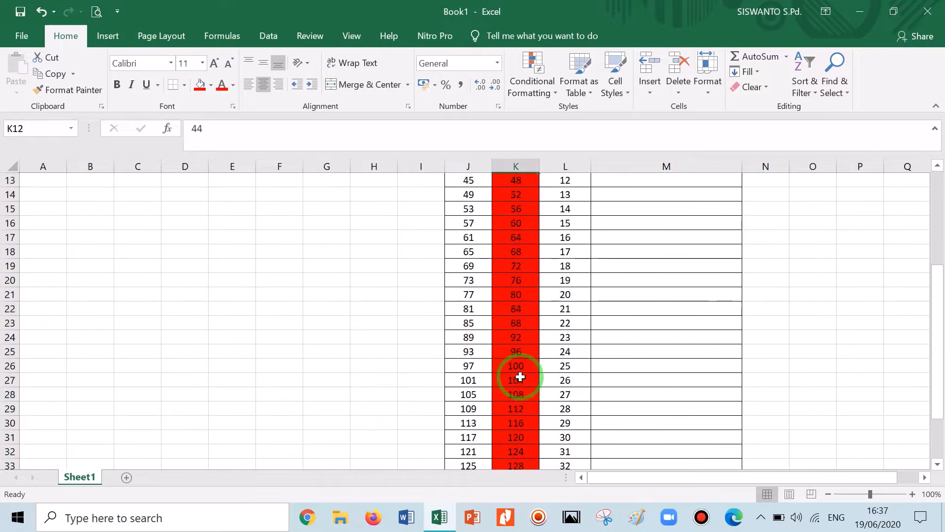
{"action": "left_click", "coordinate": [521, 353]}
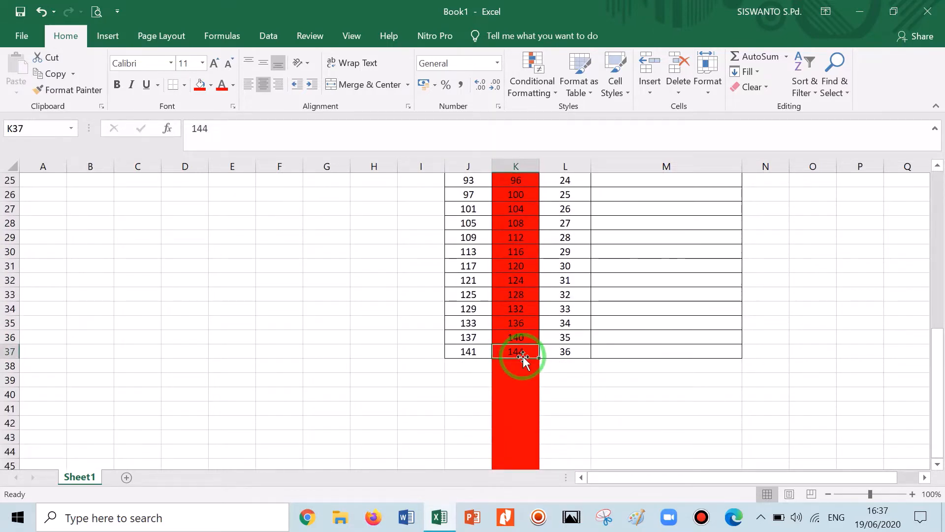
{"action": "scroll", "coordinate": [523, 357], "scroll_direction": "up", "scroll_amount": 8}
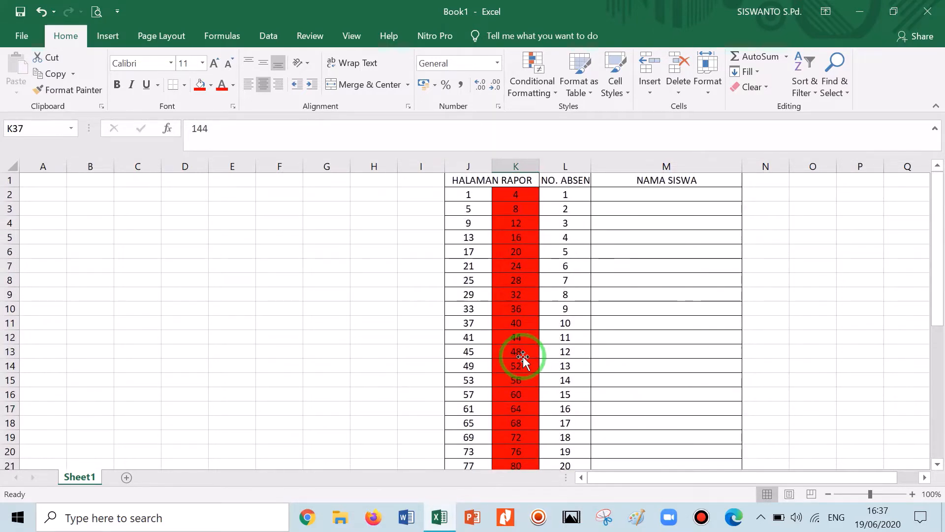
{"action": "left_click", "coordinate": [514, 295]}
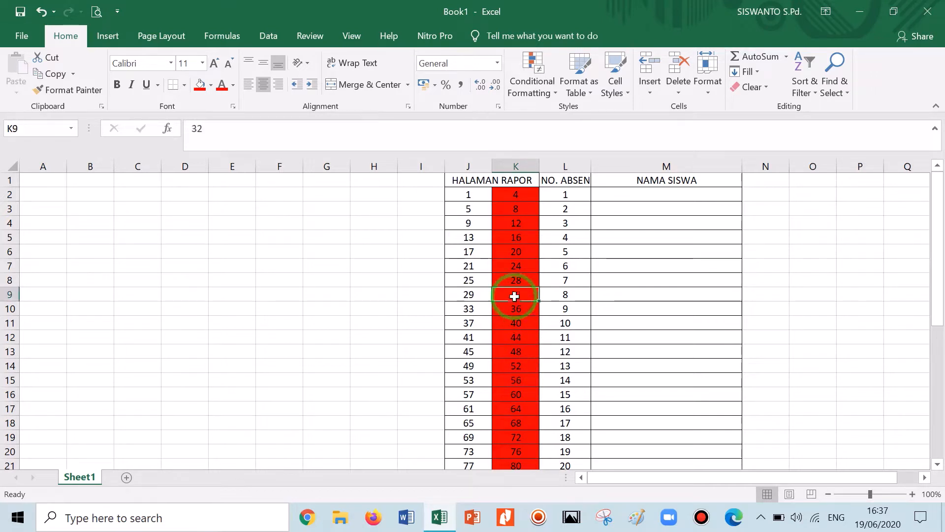
{"action": "left_click", "coordinate": [623, 291]}
{"action": "left_click_drag", "start_coordinate": [634, 195], "coordinate": [628, 420]}
{"action": "left_click", "coordinate": [674, 382]}
{"action": "scroll", "coordinate": [673, 386], "scroll_direction": "up", "scroll_amount": 1}
{"action": "scroll", "coordinate": [669, 399], "scroll_direction": "up", "scroll_amount": 6}
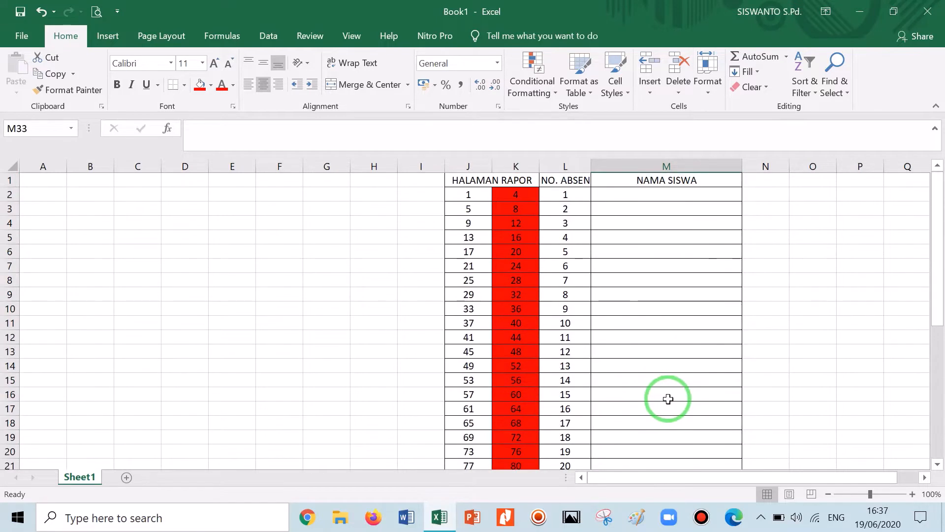
Step: Restore the workbook window and resize it to a narrow, full-height strip beside the desktop showing columns J to L
{"action": "left_click", "coordinate": [893, 11]}
{"action": "left_click_drag", "start_coordinate": [521, 156], "coordinate": [685, 23]}
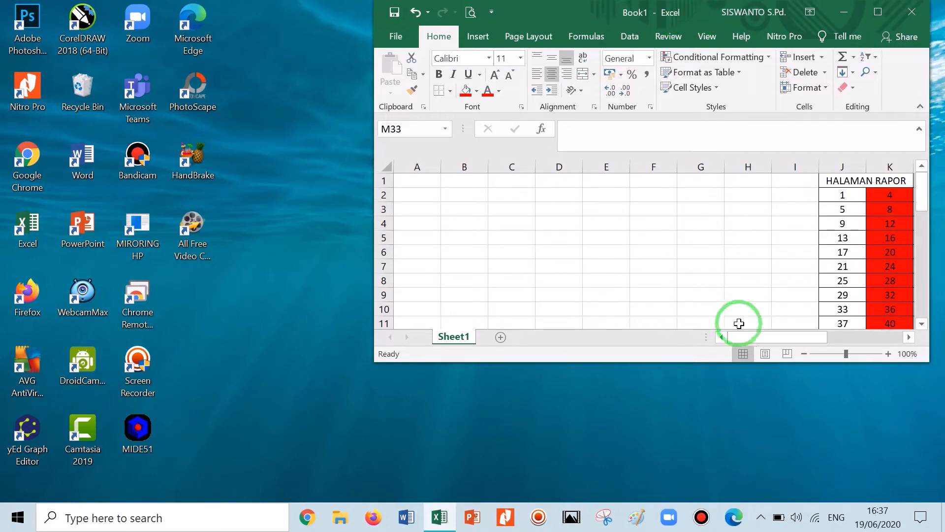
{"action": "left_click_drag", "start_coordinate": [718, 362], "coordinate": [743, 501]}
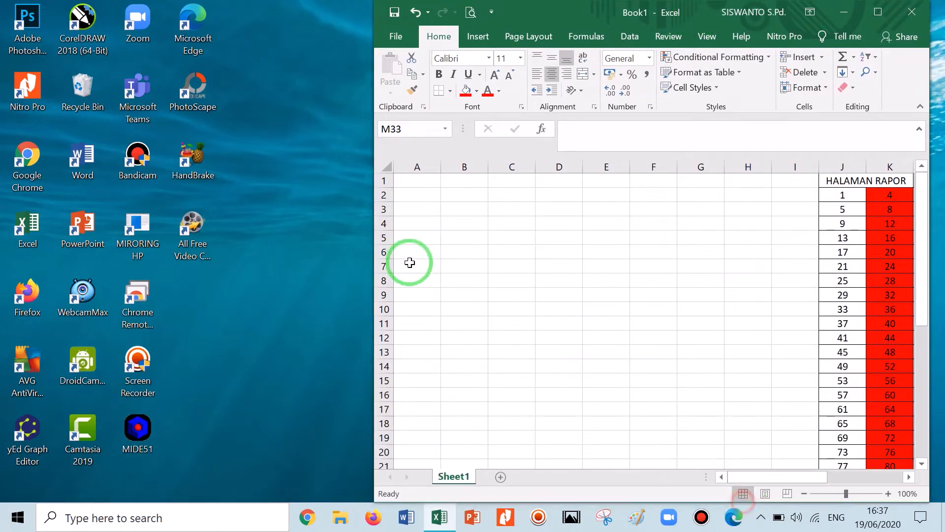
{"action": "left_click_drag", "start_coordinate": [373, 270], "coordinate": [757, 333]}
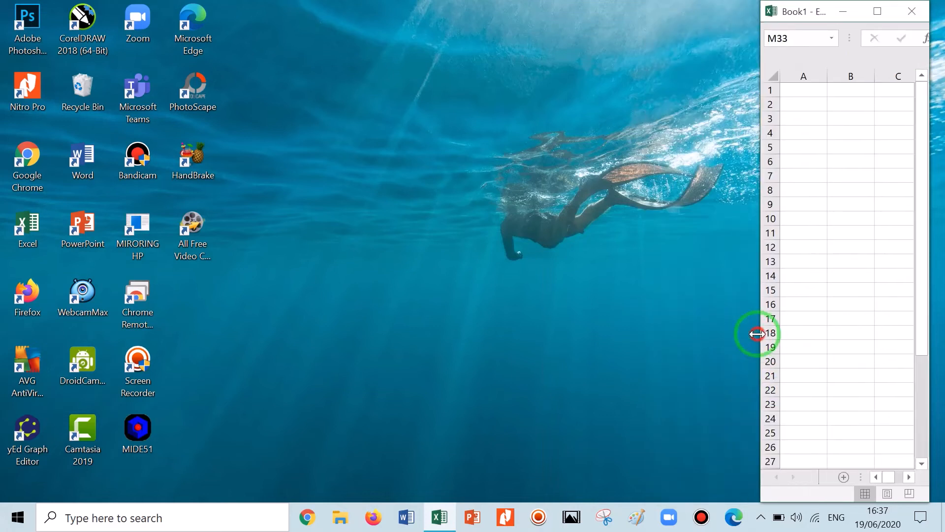
{"action": "left_click_drag", "start_coordinate": [879, 478], "coordinate": [913, 479]}
{"action": "left_click", "coordinate": [910, 477]}
{"action": "left_click_drag", "start_coordinate": [915, 316], "coordinate": [916, 226]}
{"action": "mouse_move", "coordinate": [899, 476]}
{"action": "left_mouse_down"}
{"action": "mouse_move", "coordinate": [885, 479]}
{"action": "mouse_move", "coordinate": [896, 481]}
{"action": "left_mouse_up"}
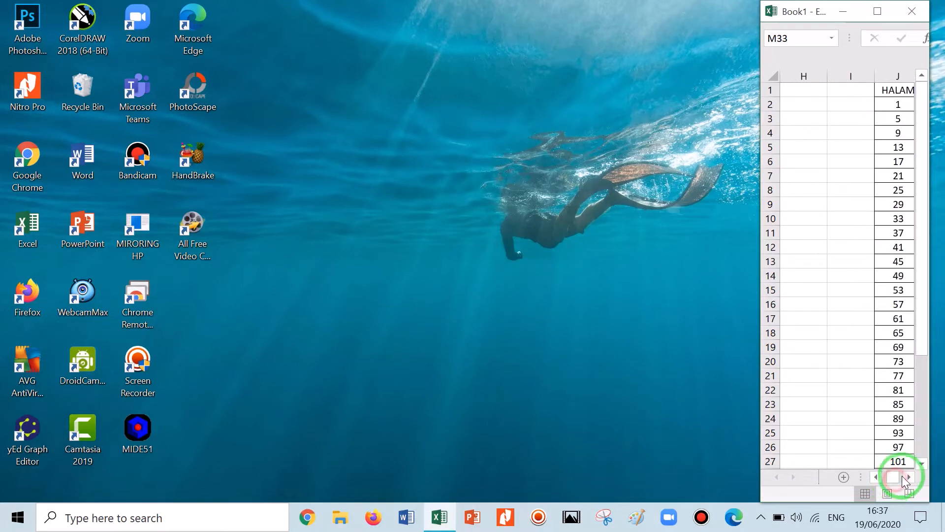
{"action": "left_click", "coordinate": [908, 478]}
{"action": "left_click", "coordinate": [908, 478]}
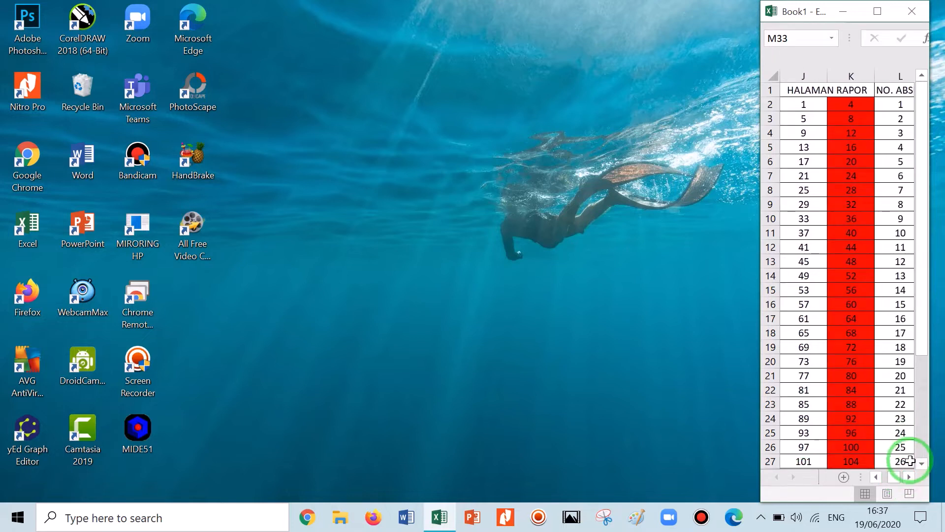
Step: Switch to File Explorer and open the PDF RAPOR X TPm 3 OK from the Downloads folder
{"action": "left_click", "coordinate": [382, 328]}
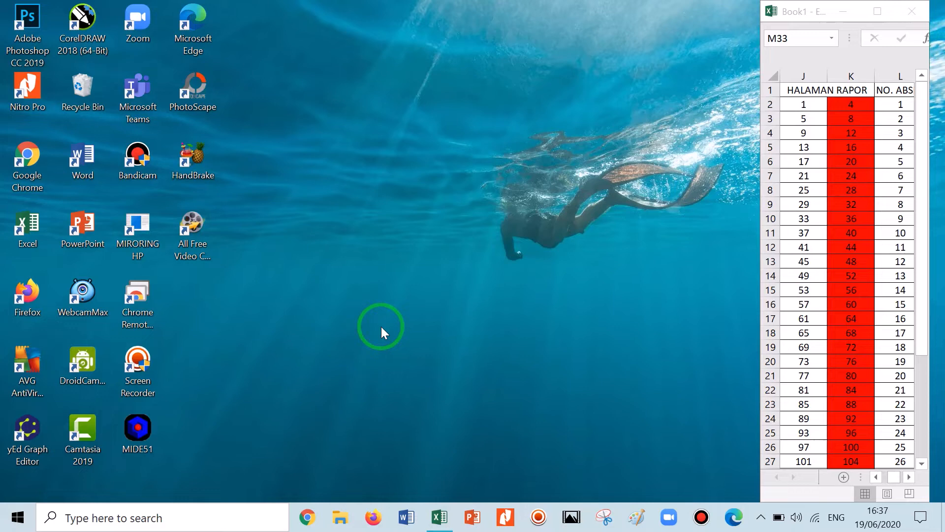
{"action": "left_click", "coordinate": [342, 521]}
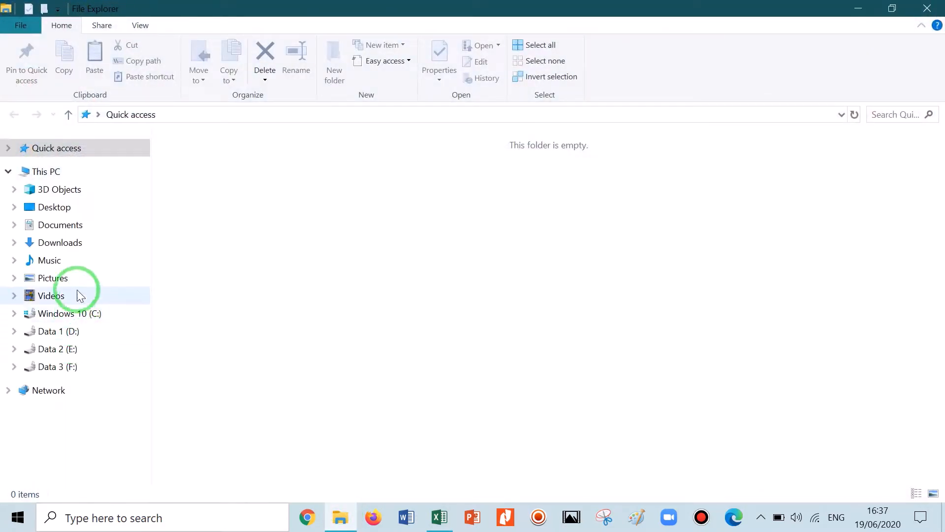
{"action": "left_click", "coordinate": [79, 241]}
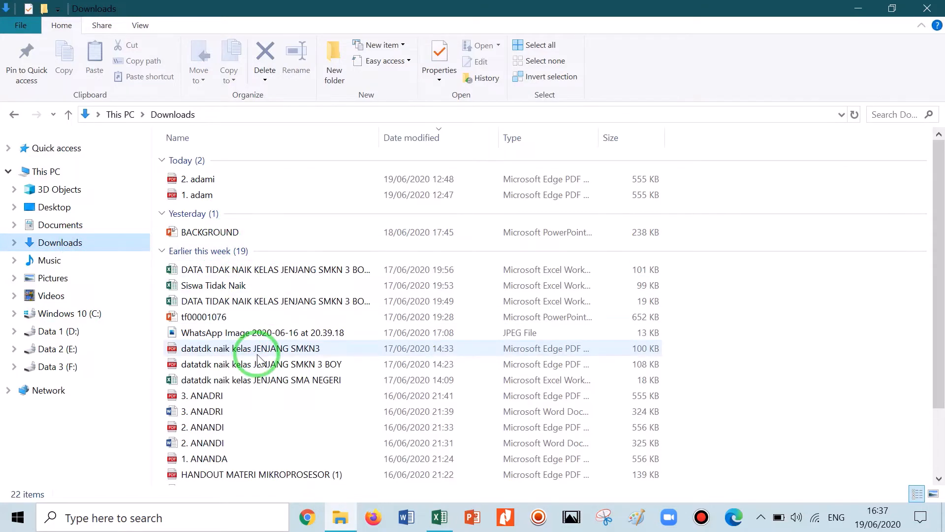
{"action": "scroll", "coordinate": [258, 359], "scroll_direction": "down", "scroll_amount": 1}
{"action": "scroll", "coordinate": [258, 358], "scroll_direction": "up", "scroll_amount": 1}
{"action": "scroll", "coordinate": [258, 359], "scroll_direction": "down", "scroll_amount": 2}
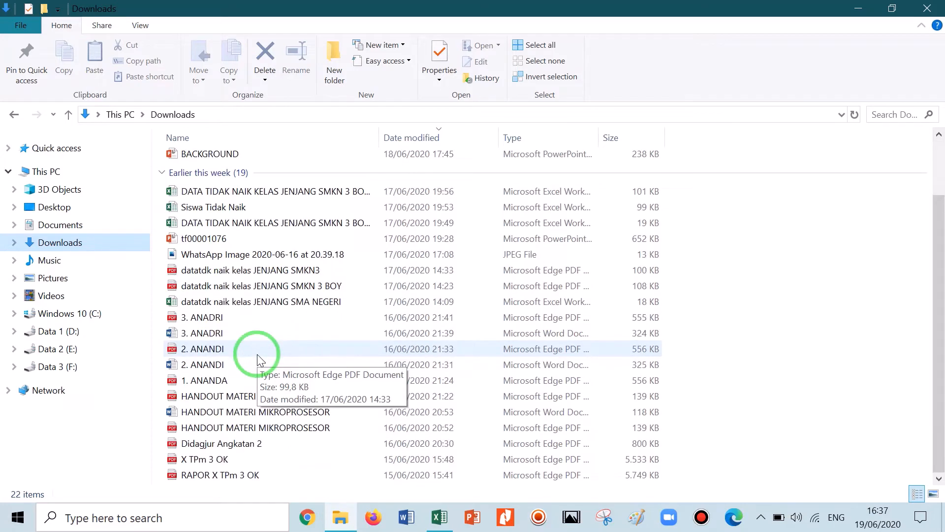
{"action": "left_click", "coordinate": [241, 480]}
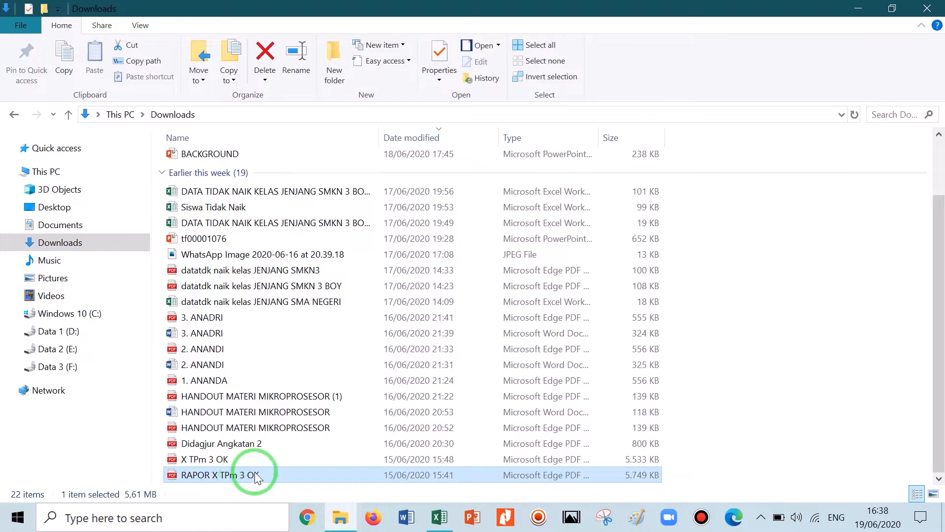
{"action": "double_click", "coordinate": [254, 476]}
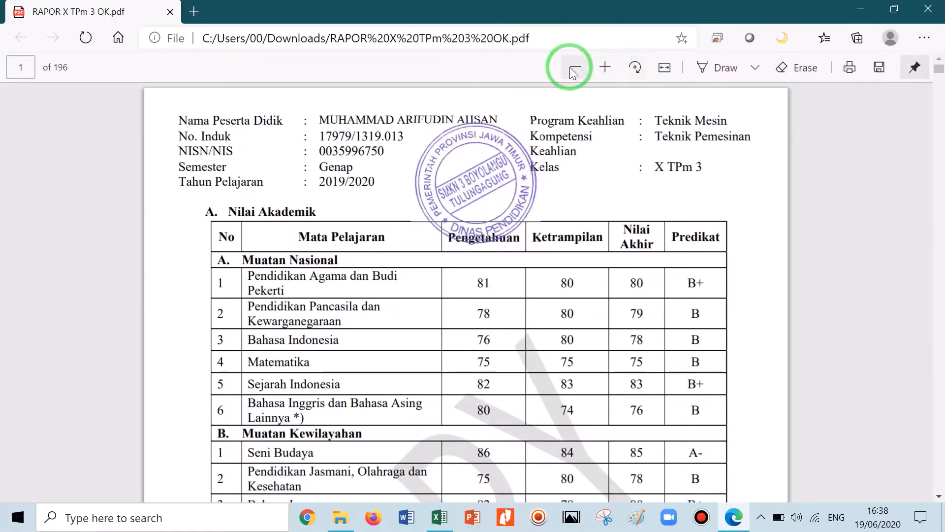
Step: Zoom out the PDF and examine the first student's report card pages through the start of the second student's
{"action": "left_click", "coordinate": [573, 68]}
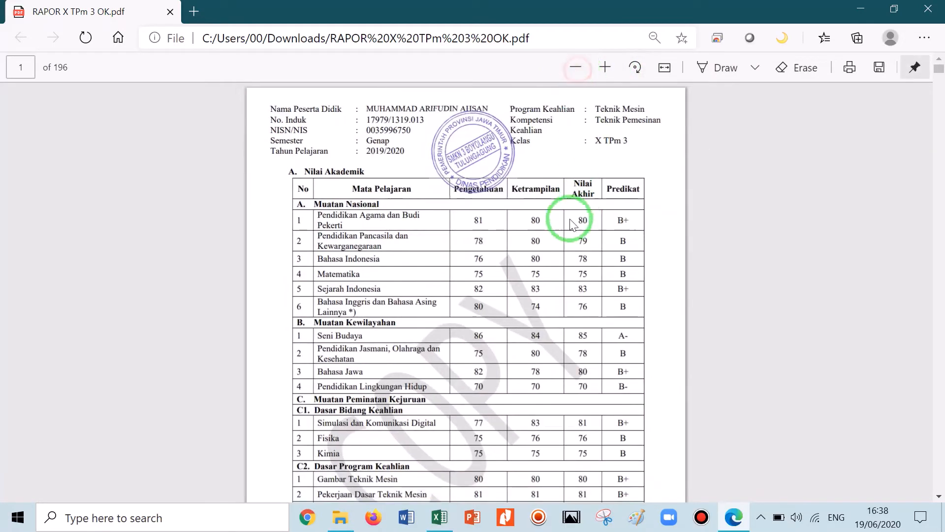
{"action": "scroll", "coordinate": [541, 256], "scroll_direction": "down", "scroll_amount": 20}
{"action": "scroll", "coordinate": [539, 261], "scroll_direction": "up", "scroll_amount": 20}
{"action": "scroll", "coordinate": [540, 260], "scroll_direction": "up", "scroll_amount": 1}
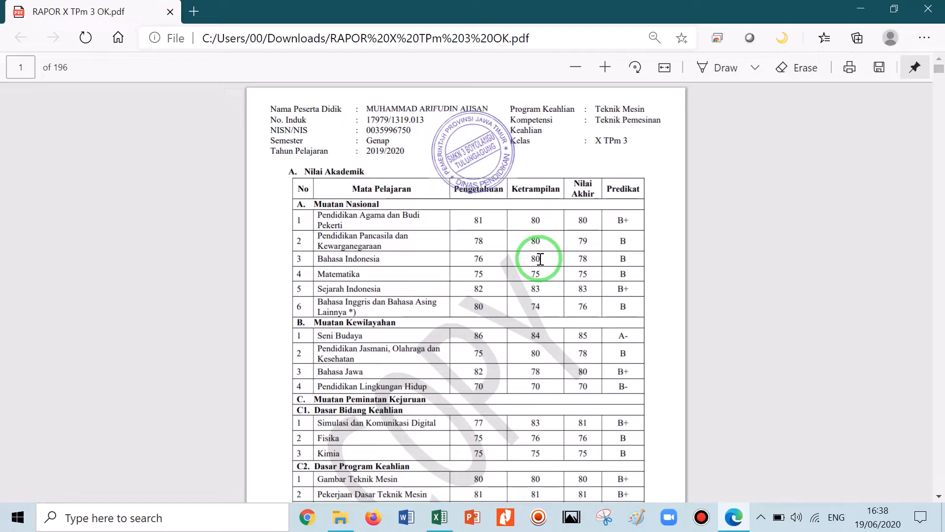
{"action": "scroll", "coordinate": [537, 277], "scroll_direction": "down", "scroll_amount": 4}
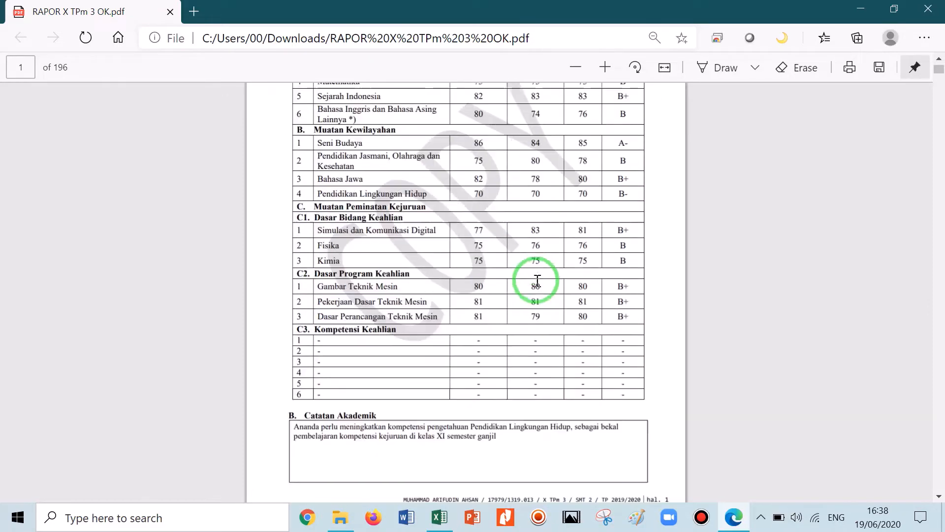
{"action": "scroll", "coordinate": [537, 307], "scroll_direction": "up", "scroll_amount": 4}
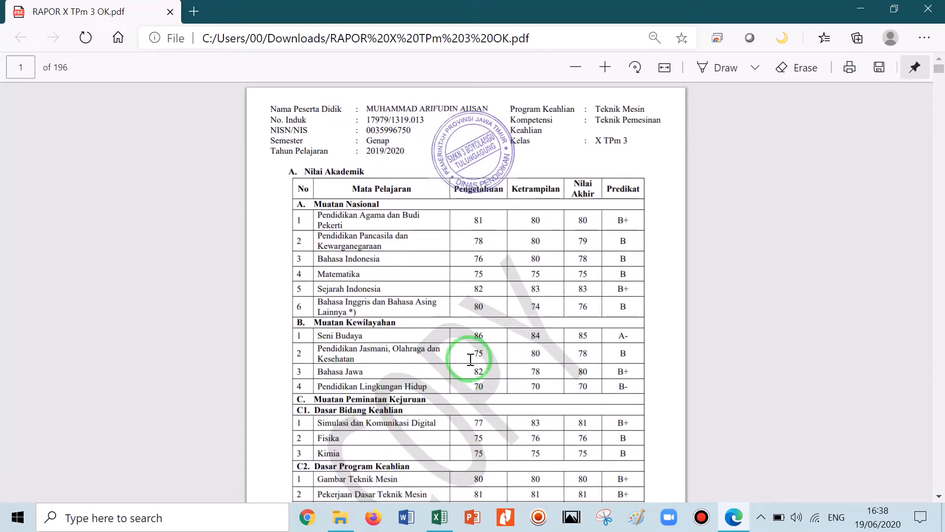
{"action": "scroll", "coordinate": [452, 386], "scroll_direction": "down", "scroll_amount": 9}
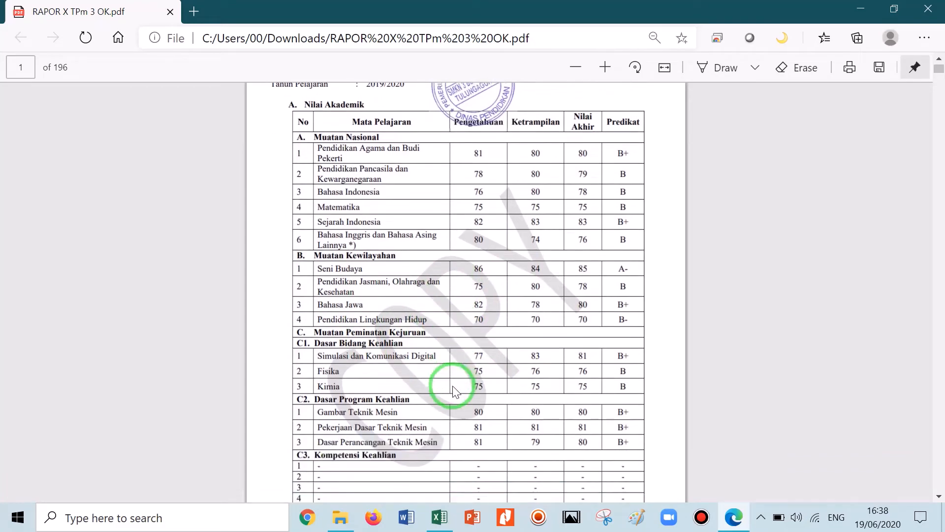
{"action": "scroll", "coordinate": [453, 387], "scroll_direction": "down", "scroll_amount": 20}
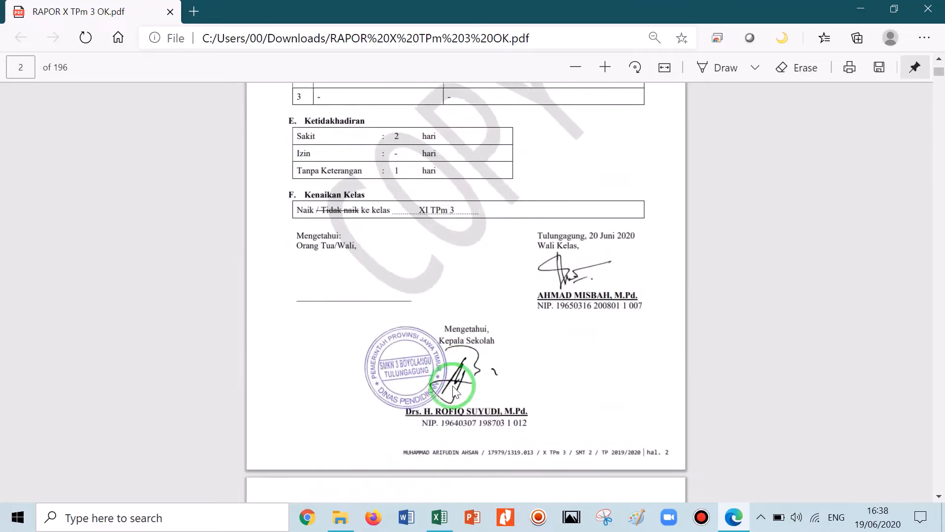
{"action": "left_click", "coordinate": [464, 319]}
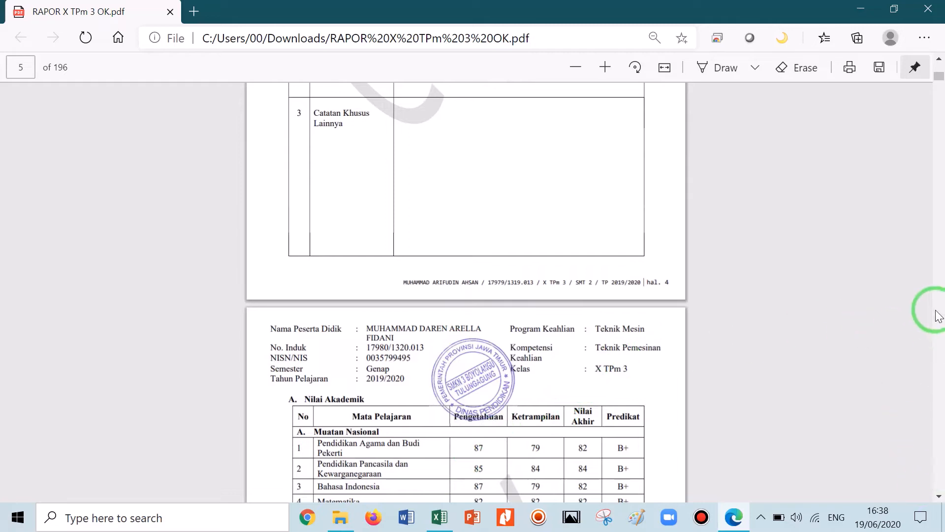
{"action": "left_click", "coordinate": [940, 57]}
{"action": "left_click_drag", "start_coordinate": [939, 75], "coordinate": [939, 63]}
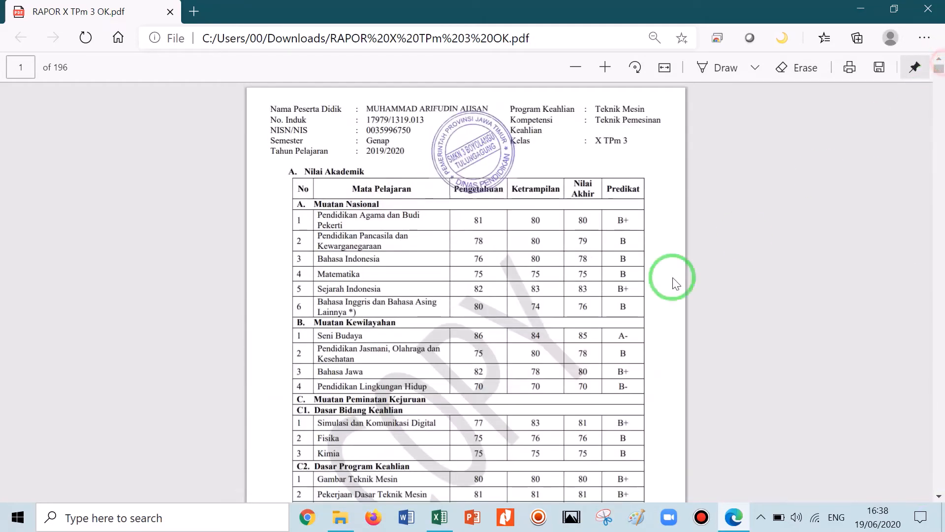
{"action": "scroll", "coordinate": [476, 389], "scroll_direction": "down", "scroll_amount": 3}
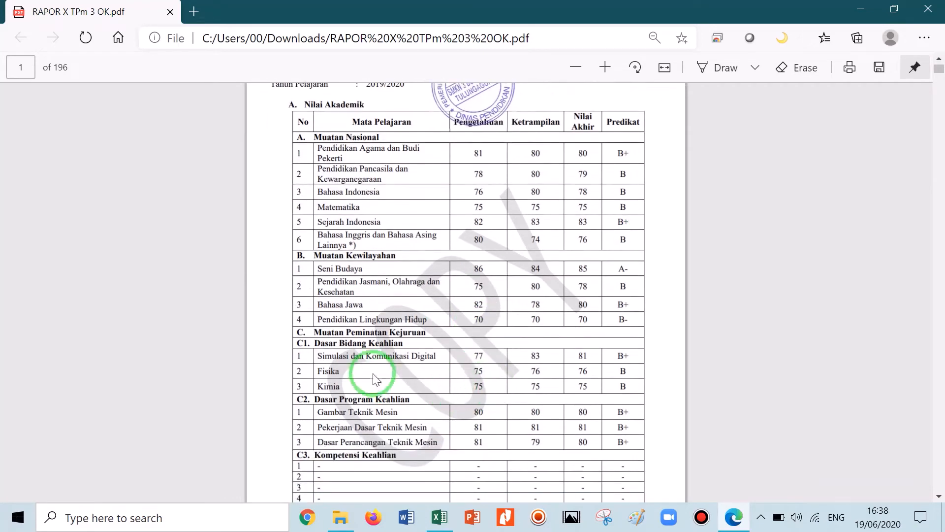
{"action": "scroll", "coordinate": [517, 375], "scroll_direction": "up", "scroll_amount": 3}
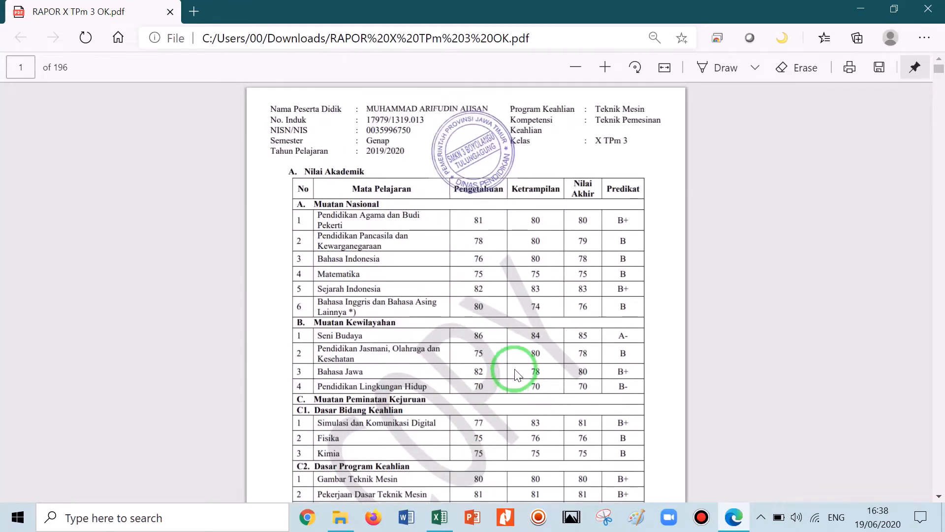
Step: Close the report card PDF and minimize File Explorer to reveal the desktop beside the workbook
{"action": "left_click", "coordinate": [929, 12]}
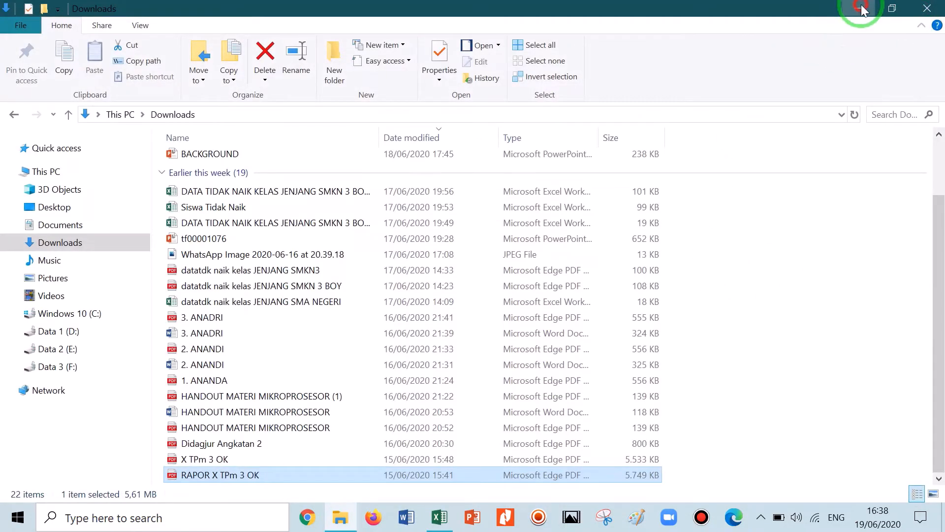
{"action": "left_click", "coordinate": [862, 9]}
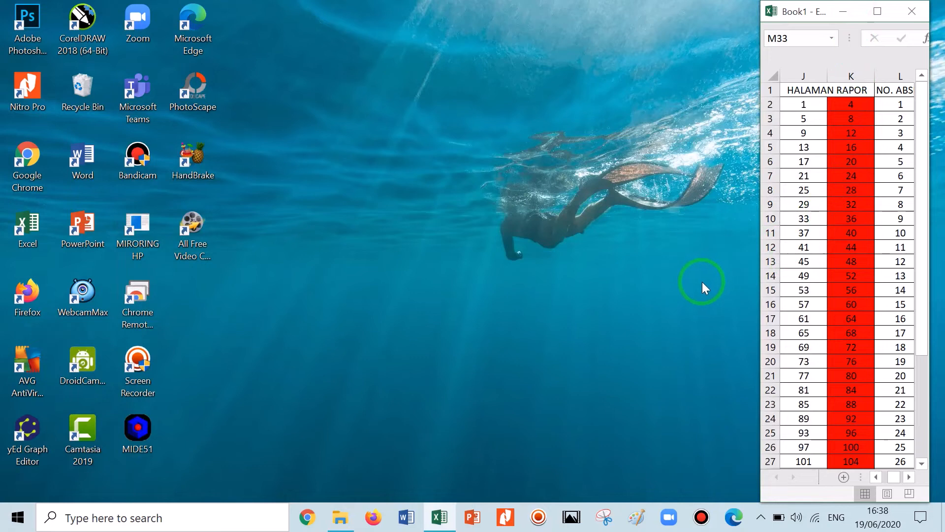
{"action": "right_click", "coordinate": [77, 91]}
{"action": "left_click", "coordinate": [114, 118]}
{"action": "left_click", "coordinate": [528, 308]}
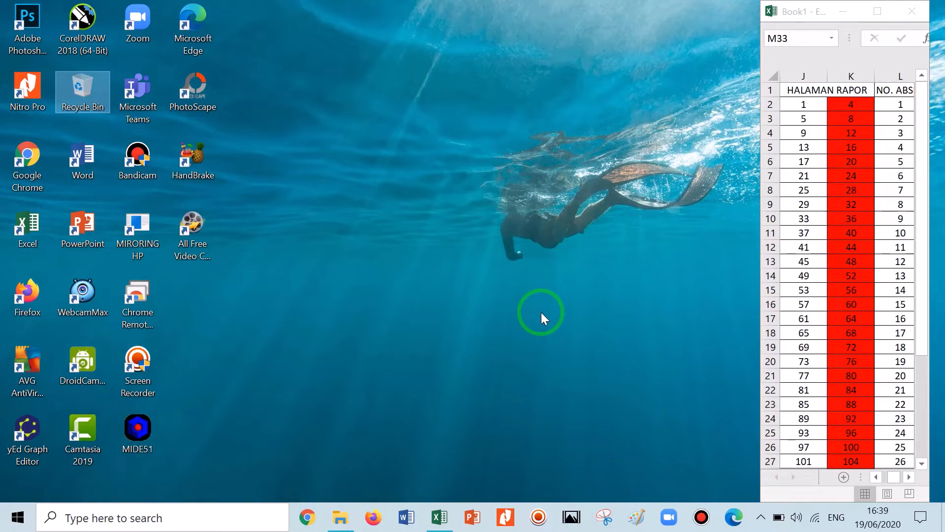
Step: Switch to Chrome and close the two unneeded tabs between the Google tabs
{"action": "left_click", "coordinate": [312, 526]}
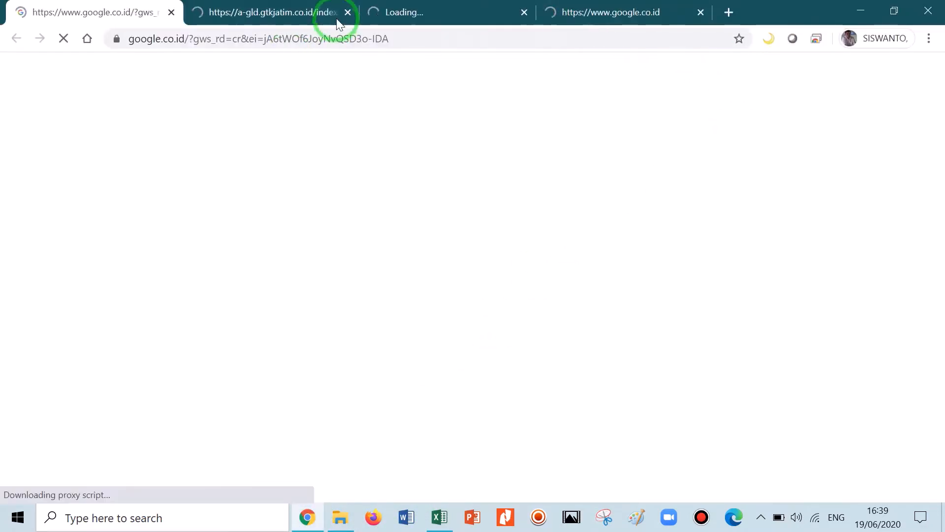
{"action": "left_click", "coordinate": [347, 12]}
{"action": "left_click", "coordinate": [348, 12]}
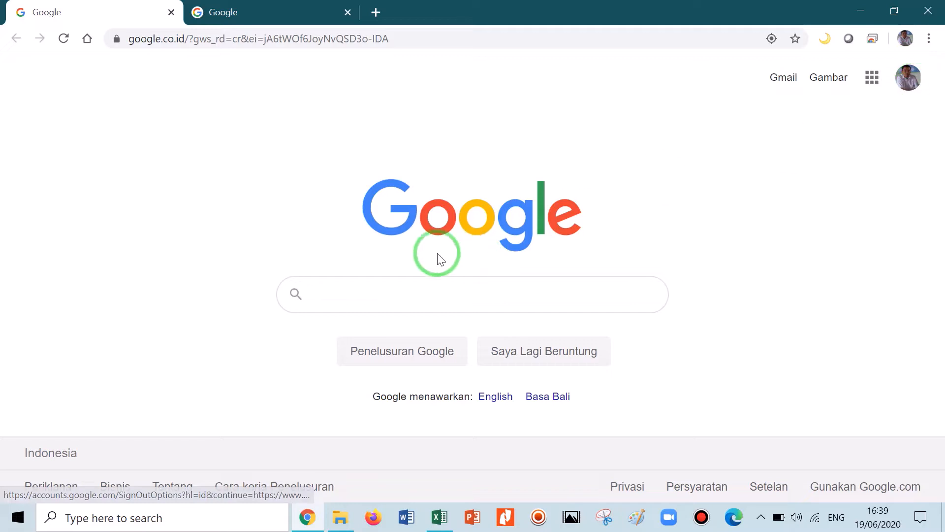
Step: Search Google for PDF SPLITTER and open the iLovePDF Split PDF page
{"action": "left_click", "coordinate": [389, 298]}
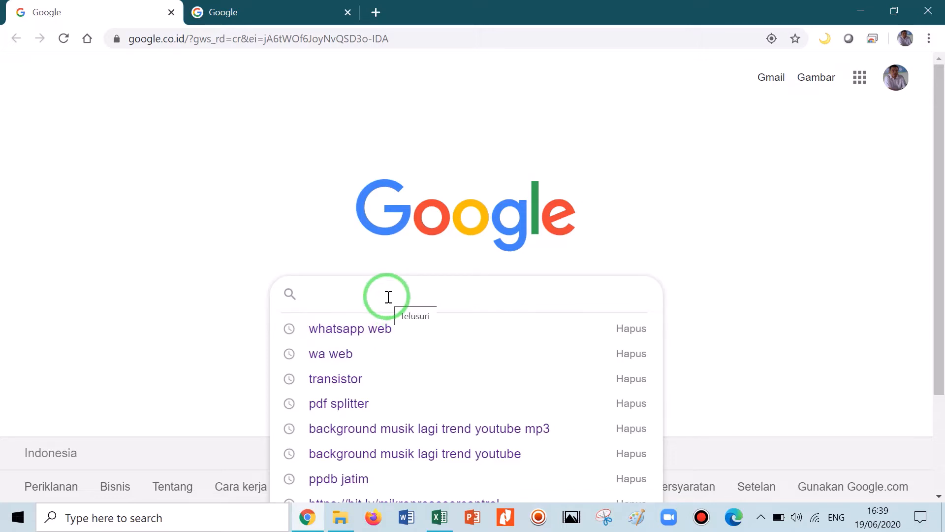
{"action": "type", "text": "PDF "}
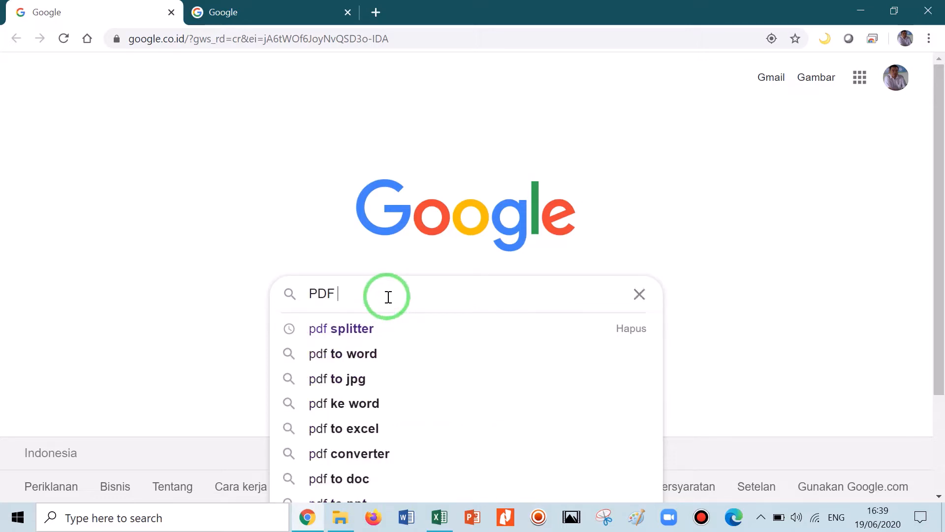
{"action": "type", "text": "SPLI"}
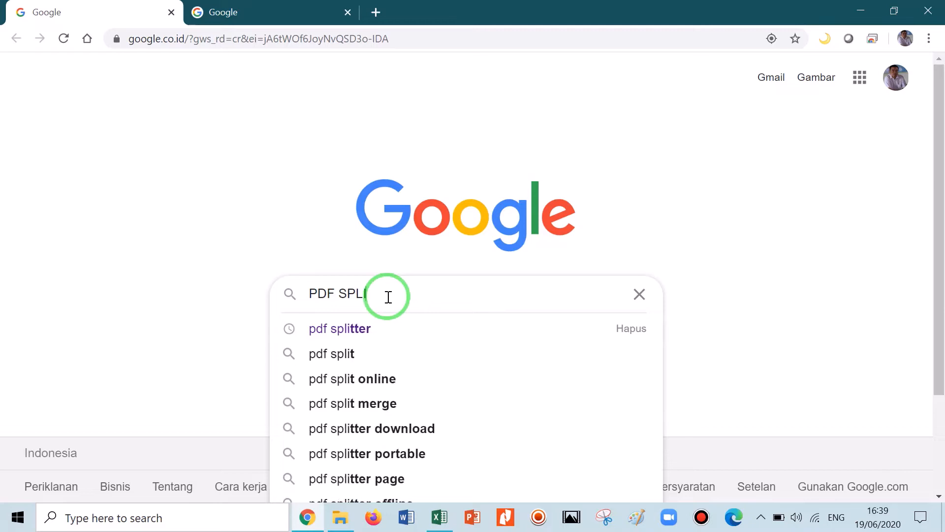
{"action": "type", "text": "TTER"}
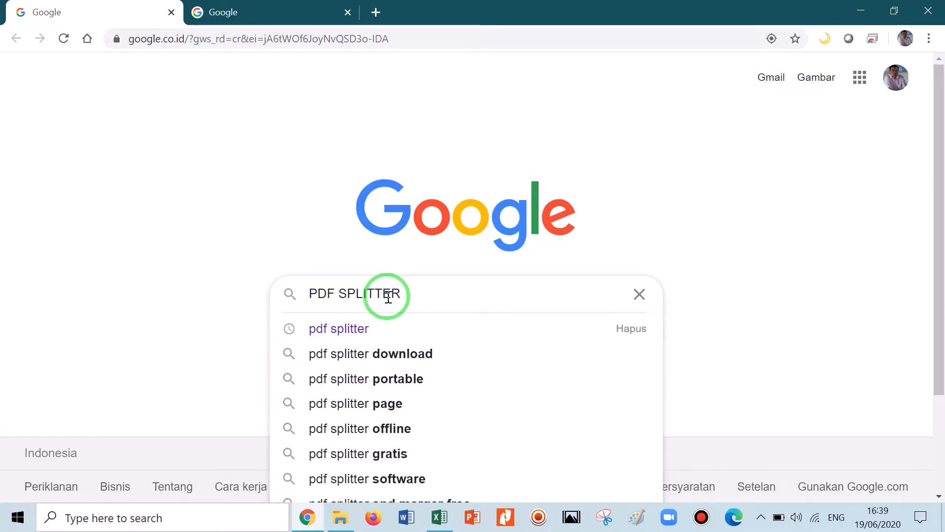
{"action": "key", "text": "Return"}
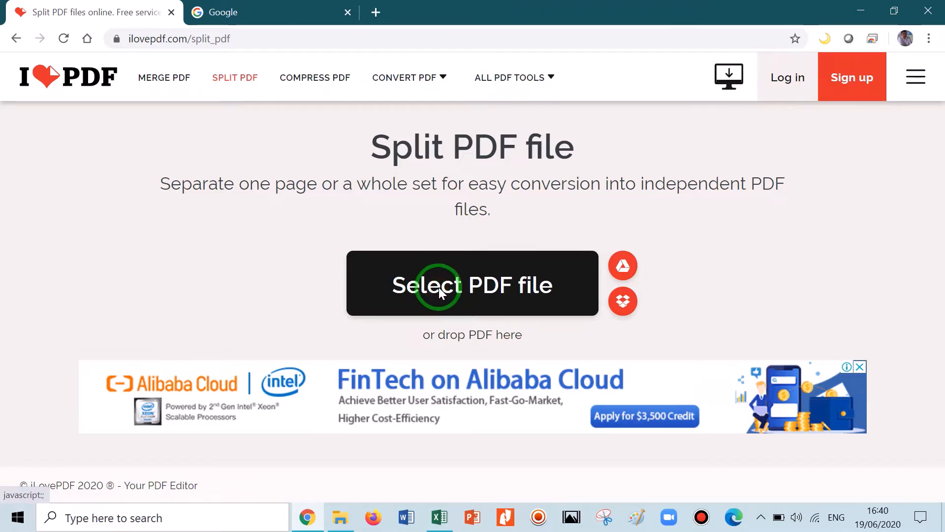
Step: Load the file RAPOR X TPm 3 OK from the Downloads folder for splitting
{"action": "left_click", "coordinate": [439, 287]}
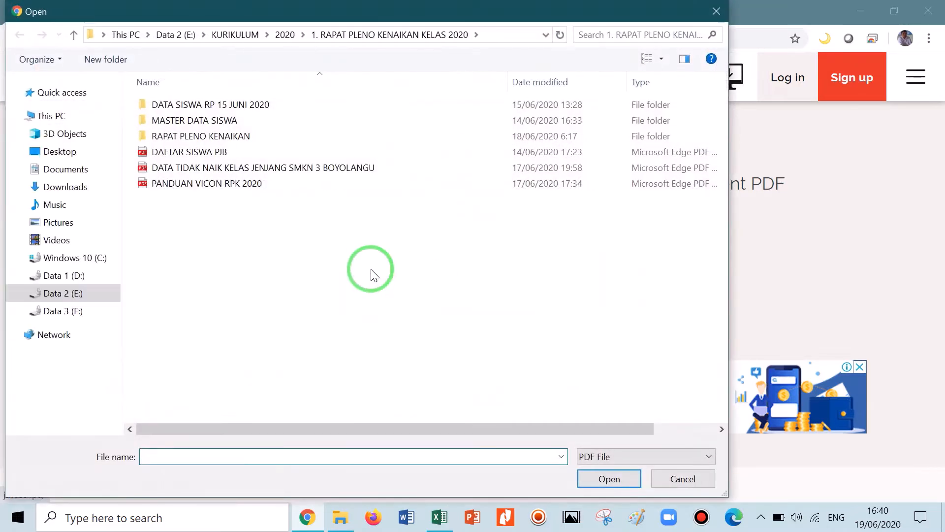
{"action": "left_click", "coordinate": [67, 193]}
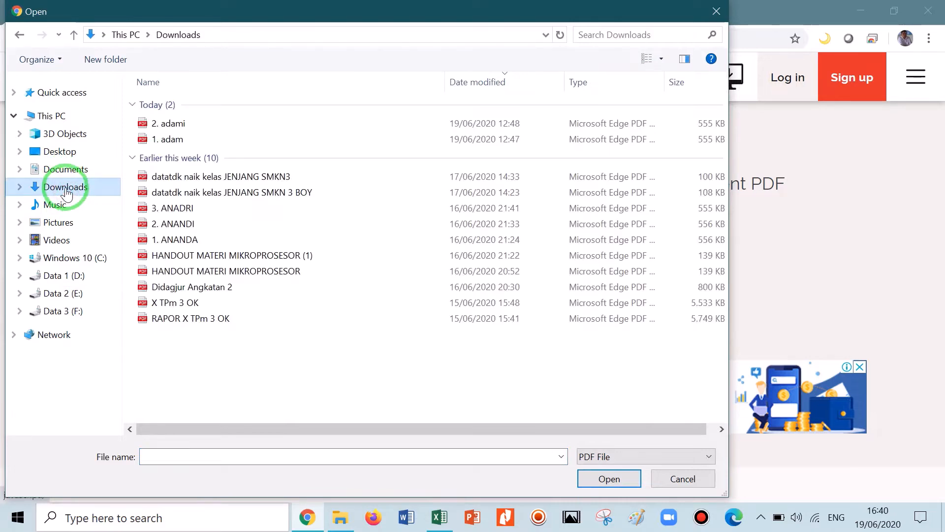
{"action": "left_click", "coordinate": [207, 319]}
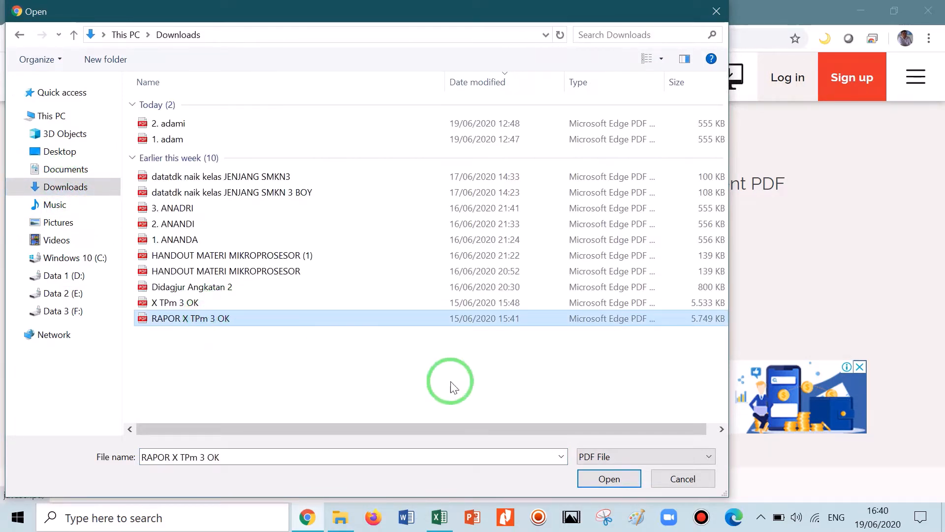
{"action": "left_click", "coordinate": [613, 478]}
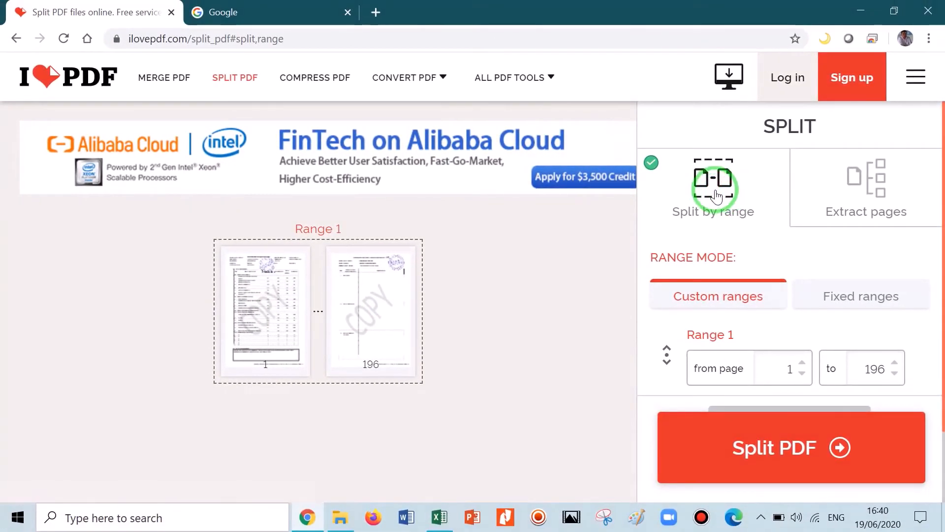
Step: Choose Split by range with custom ranges and go to Range 1's start and end page values
{"action": "double_click", "coordinate": [715, 193]}
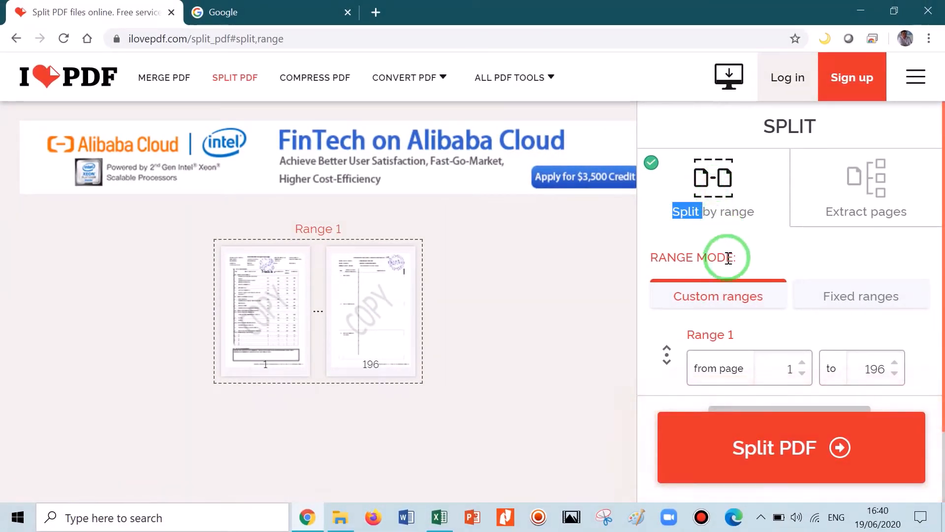
{"action": "left_click", "coordinate": [729, 300]}
{"action": "scroll", "coordinate": [729, 300], "scroll_direction": "down", "scroll_amount": 1}
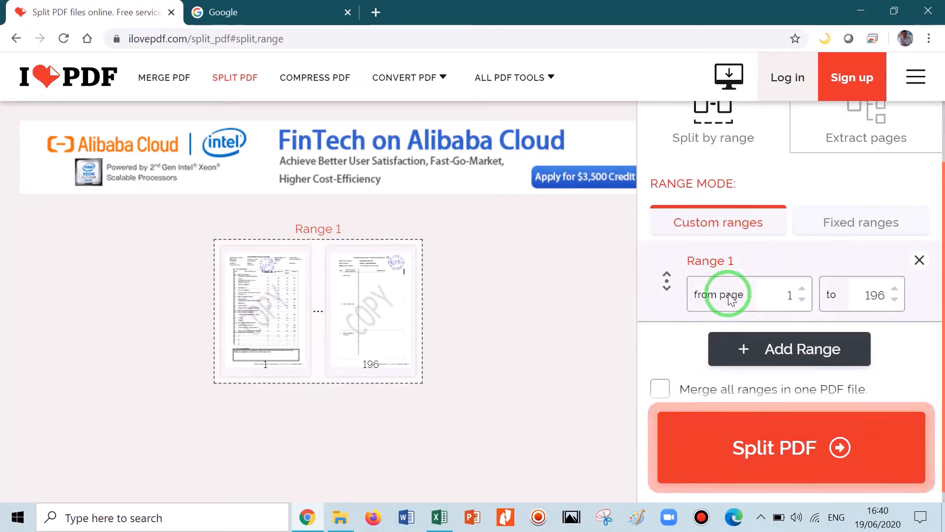
{"action": "left_click", "coordinate": [787, 296]}
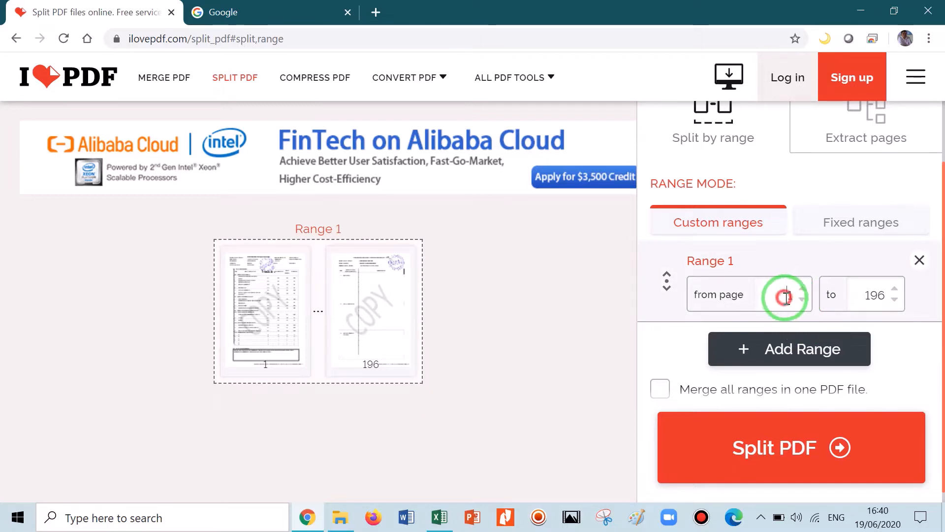
{"action": "left_click", "coordinate": [885, 296]}
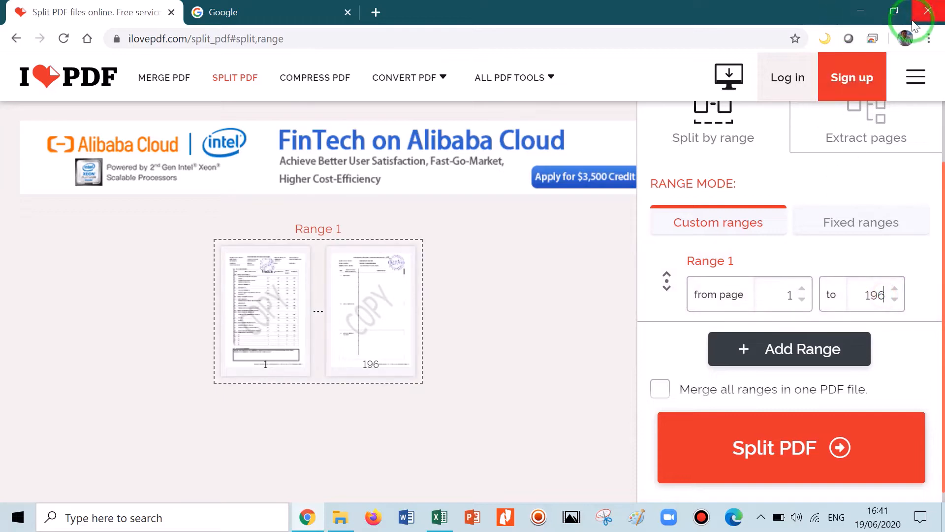
Step: Restore the browser window and resize it to full height, filling the desktop up to the Excel strip
{"action": "left_click", "coordinate": [895, 10]}
{"action": "left_click_drag", "start_coordinate": [262, 144], "coordinate": [263, 8]}
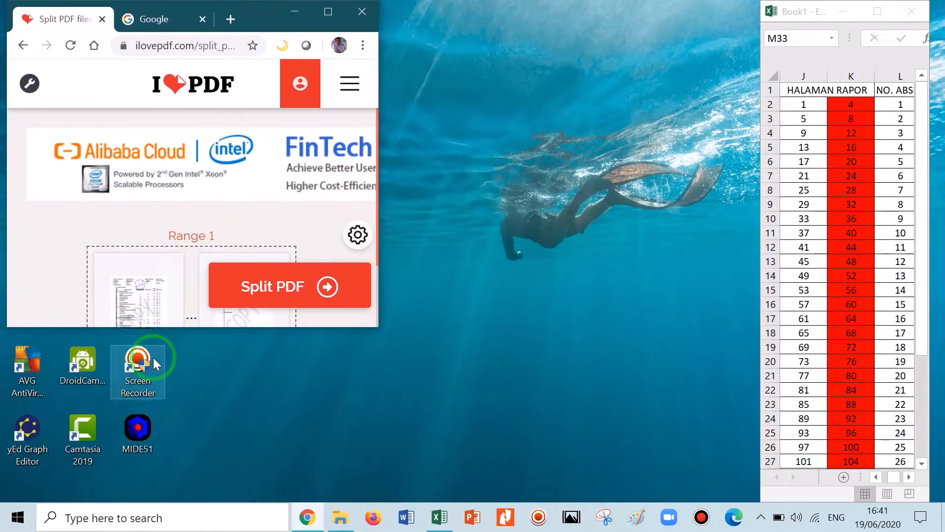
{"action": "left_click_drag", "start_coordinate": [179, 327], "coordinate": [197, 503]}
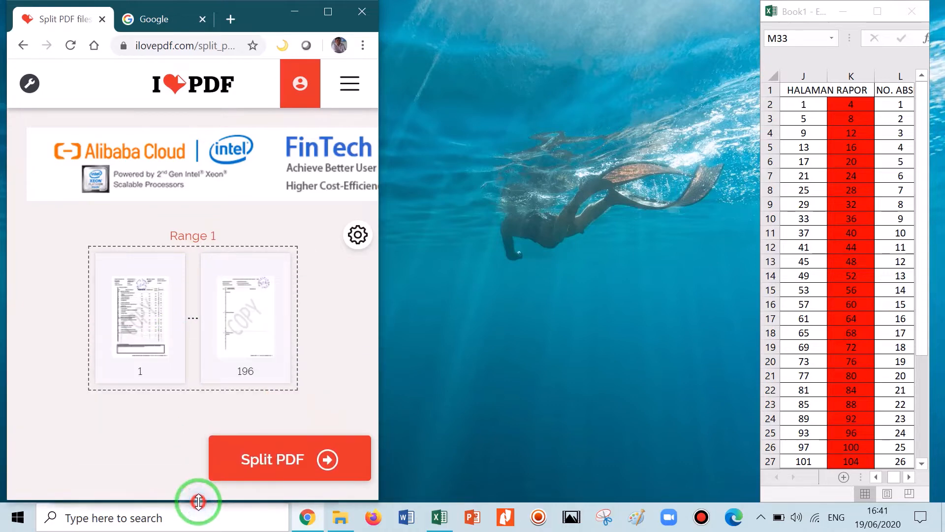
{"action": "left_click_drag", "start_coordinate": [379, 311], "coordinate": [758, 354]}
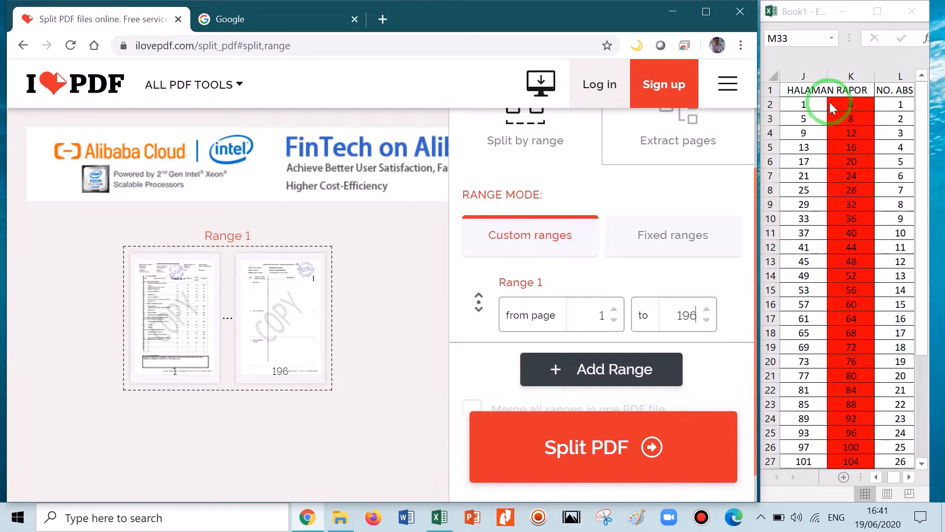
Step: Set Range 1's end page to 4, following the first row of the Excel page list
{"action": "left_click_drag", "start_coordinate": [704, 319], "coordinate": [672, 314]}
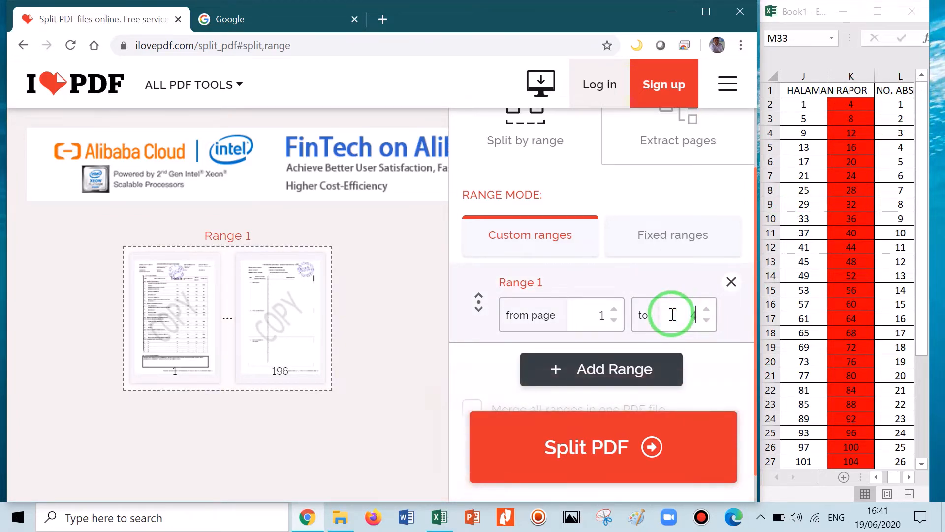
{"action": "left_click", "coordinate": [654, 369]}
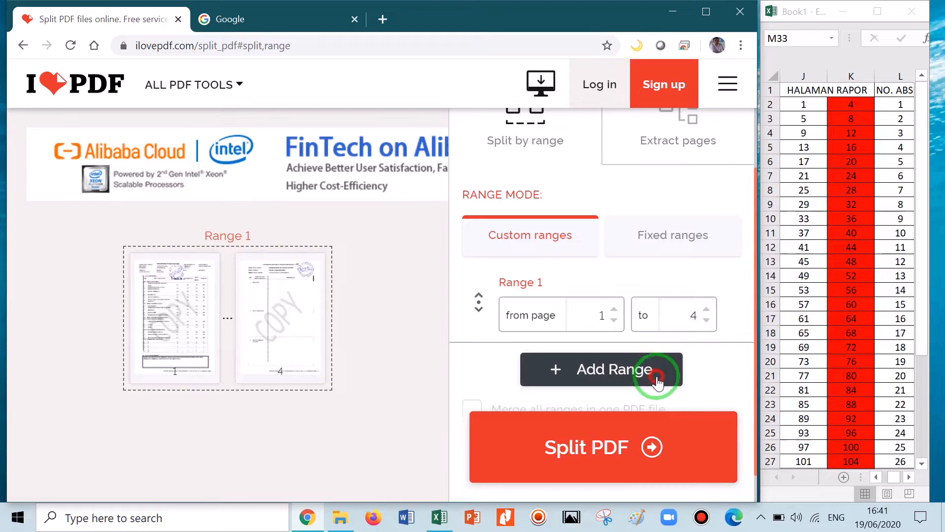
Step: Add Range 2 starting at page 5 and set its end page to 8
{"action": "left_click", "coordinate": [630, 375]}
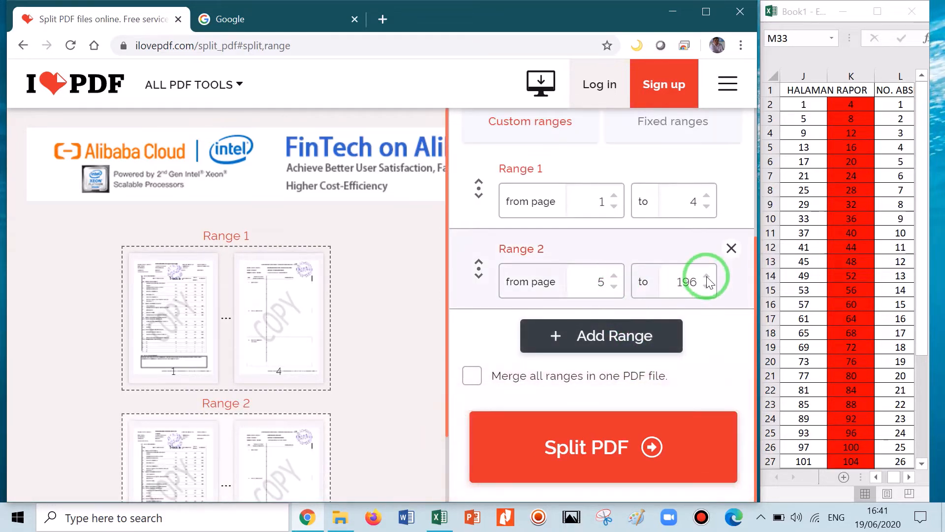
{"action": "left_click", "coordinate": [690, 281]}
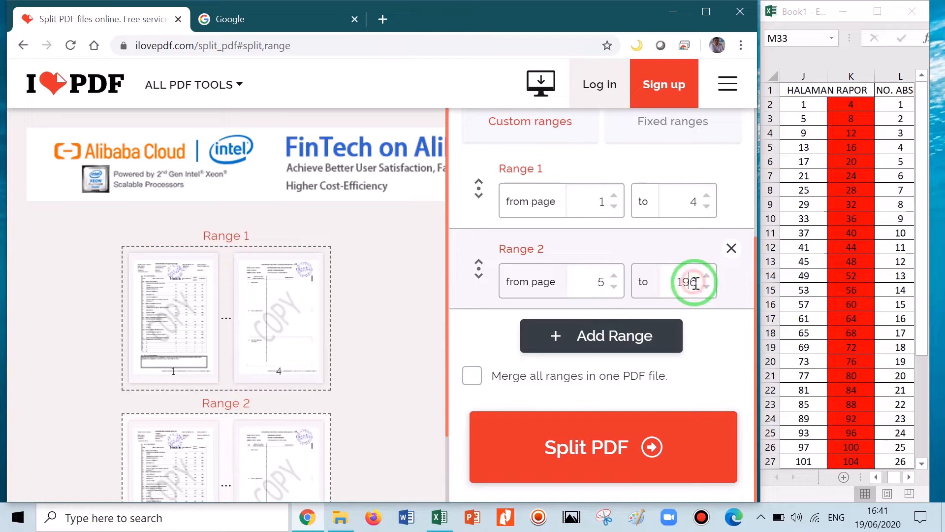
{"action": "left_click", "coordinate": [695, 281]}
{"action": "left_click_drag", "start_coordinate": [695, 281], "coordinate": [675, 282]}
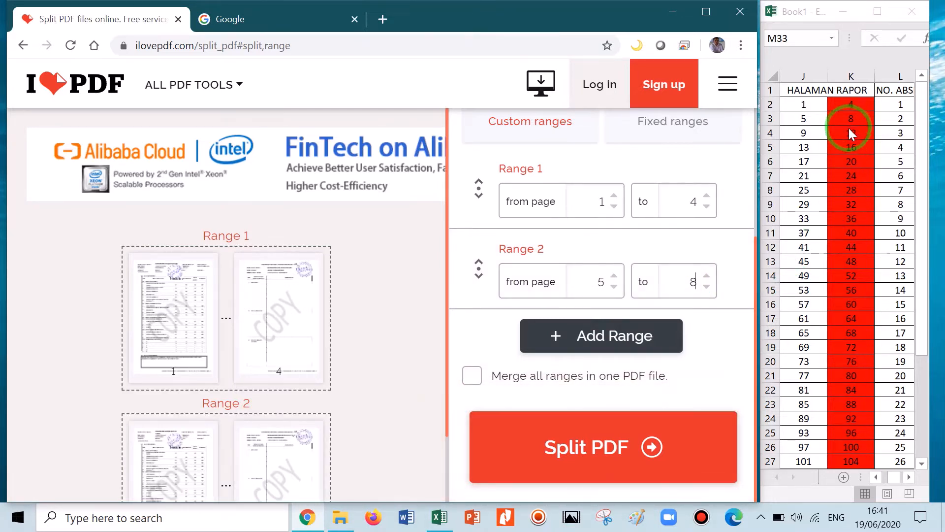
Step: Add Range 3 starting at page 9 and set its end page to 12
{"action": "left_click", "coordinate": [635, 341]}
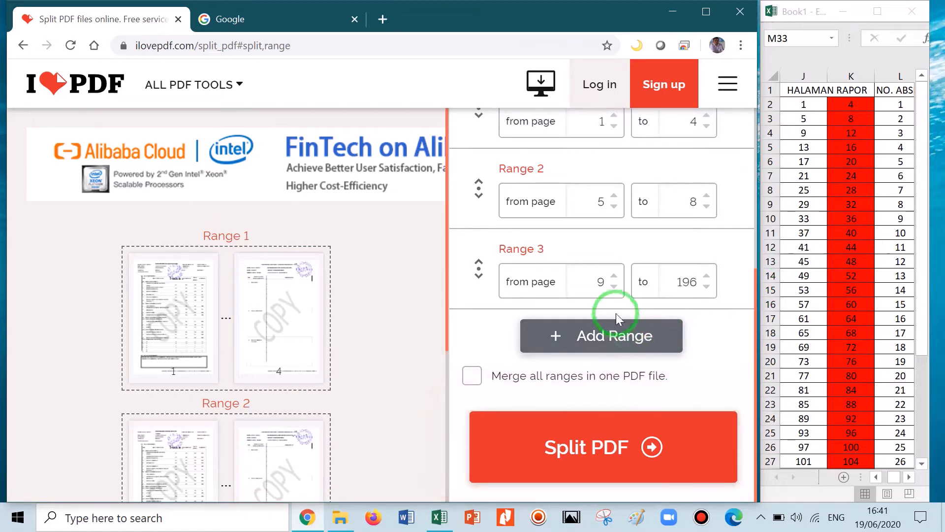
{"action": "left_click_drag", "start_coordinate": [699, 281], "coordinate": [676, 279]}
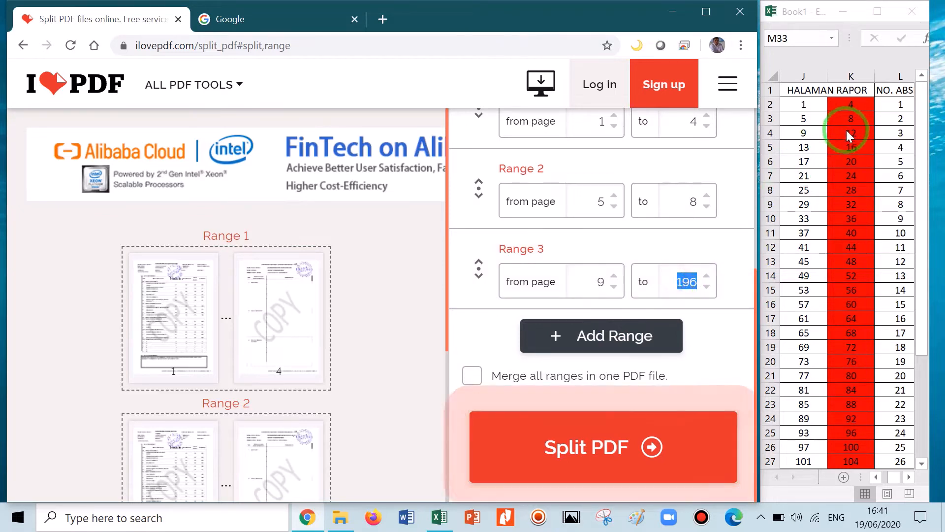
{"action": "type", "text": "12"}
Step: Add Range 4 starting at page 13 and set its end page to 16
{"action": "left_click", "coordinate": [657, 339]}
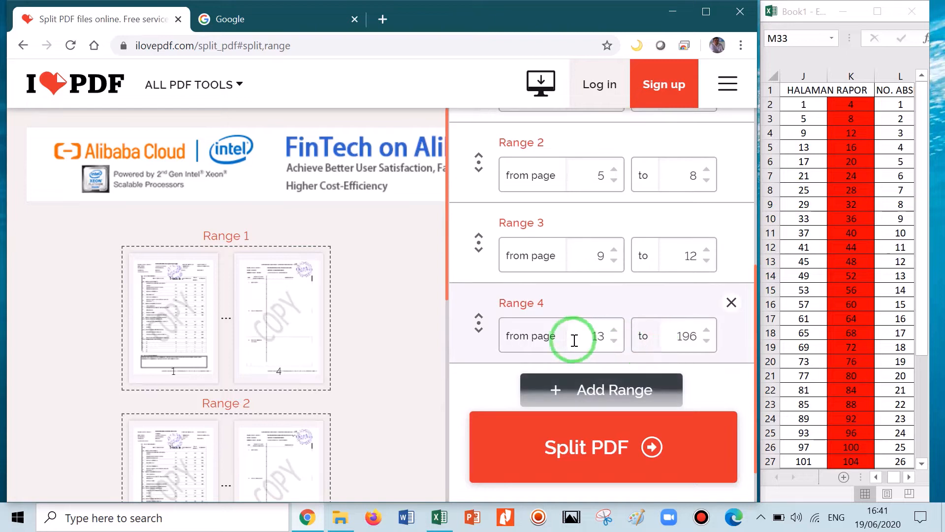
{"action": "left_click_drag", "start_coordinate": [696, 335], "coordinate": [674, 335]}
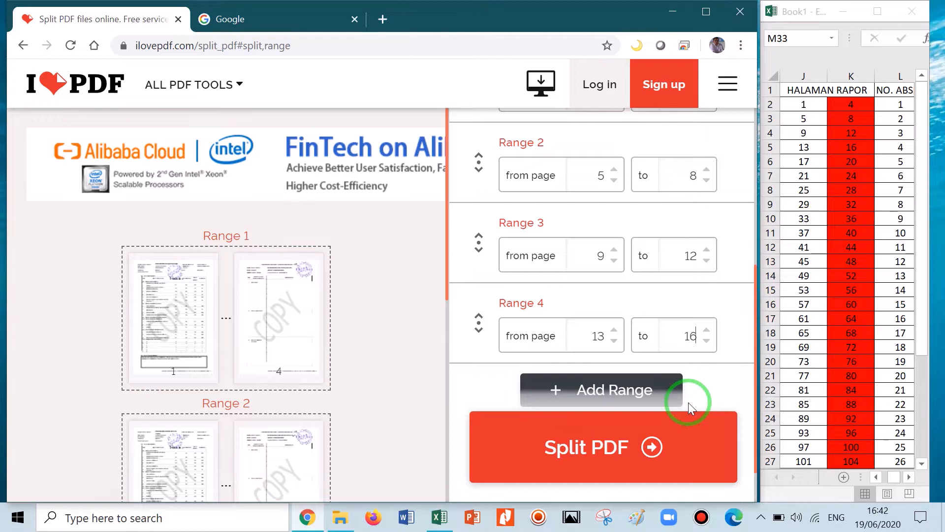
{"action": "scroll", "coordinate": [689, 403], "scroll_direction": "down", "scroll_amount": 2}
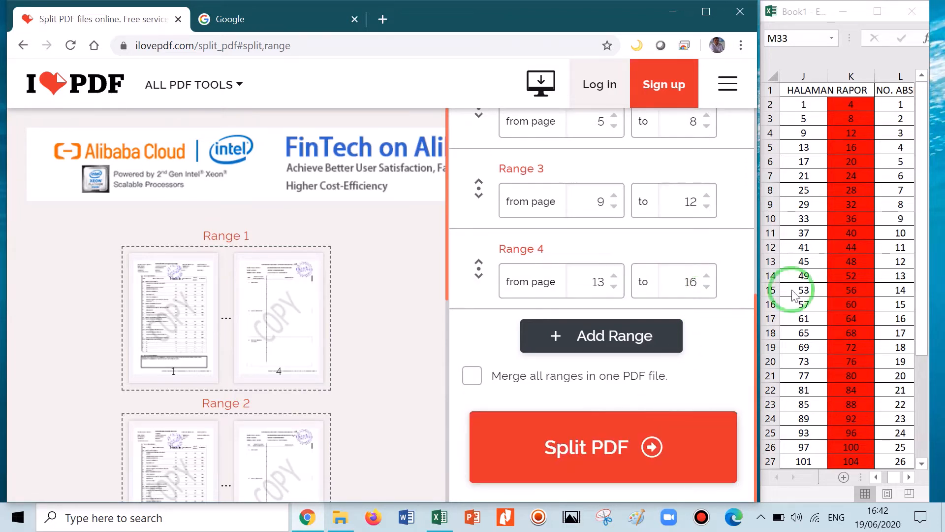
{"action": "scroll", "coordinate": [855, 445], "scroll_direction": "down", "scroll_amount": 3}
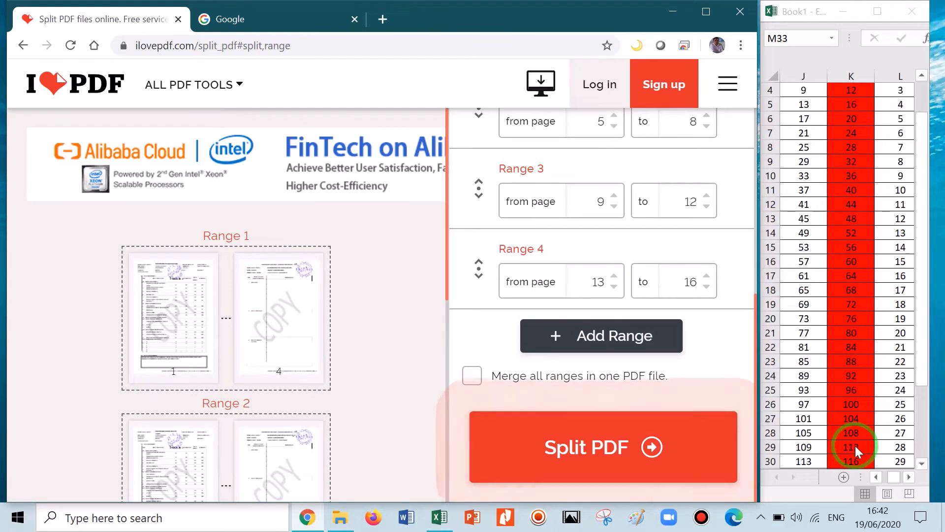
{"action": "scroll", "coordinate": [856, 445], "scroll_direction": "down", "scroll_amount": 2}
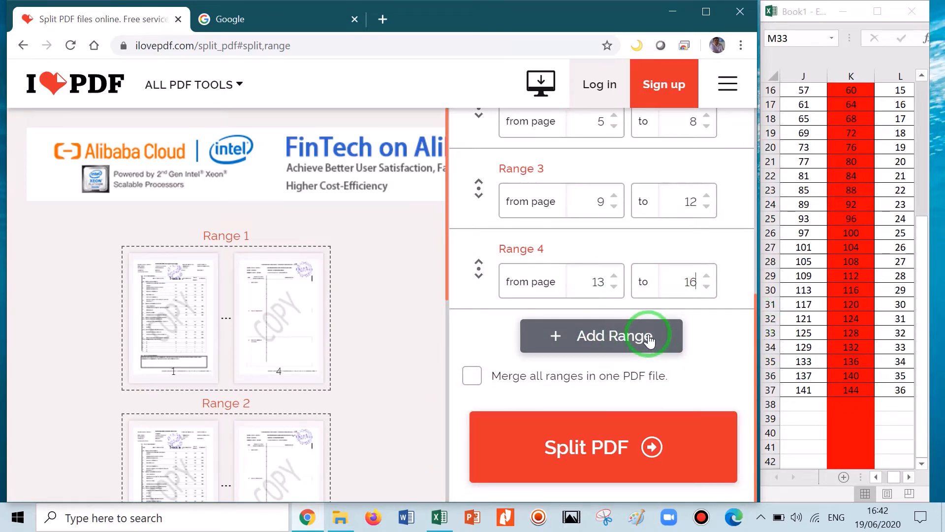
{"action": "scroll", "coordinate": [638, 342], "scroll_direction": "up", "scroll_amount": 6}
{"action": "scroll", "coordinate": [635, 343], "scroll_direction": "down", "scroll_amount": 6}
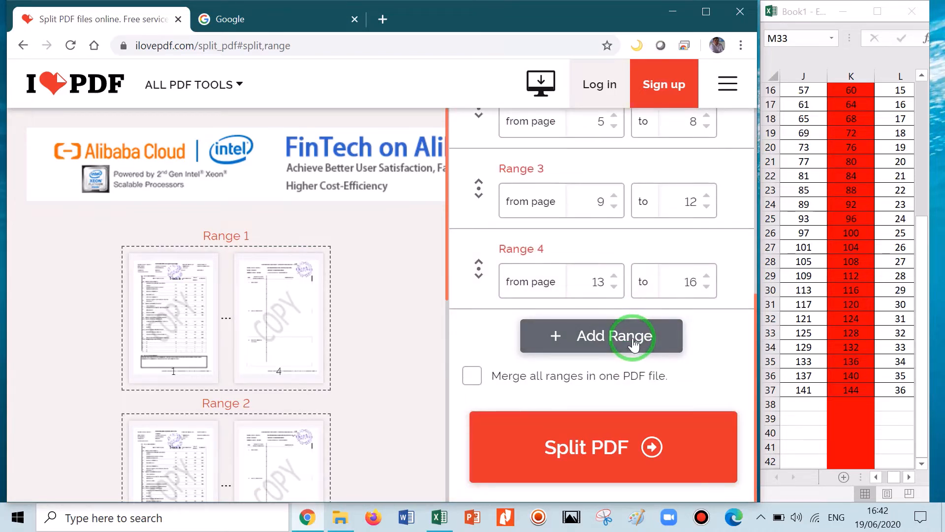
{"action": "left_click", "coordinate": [634, 343]}
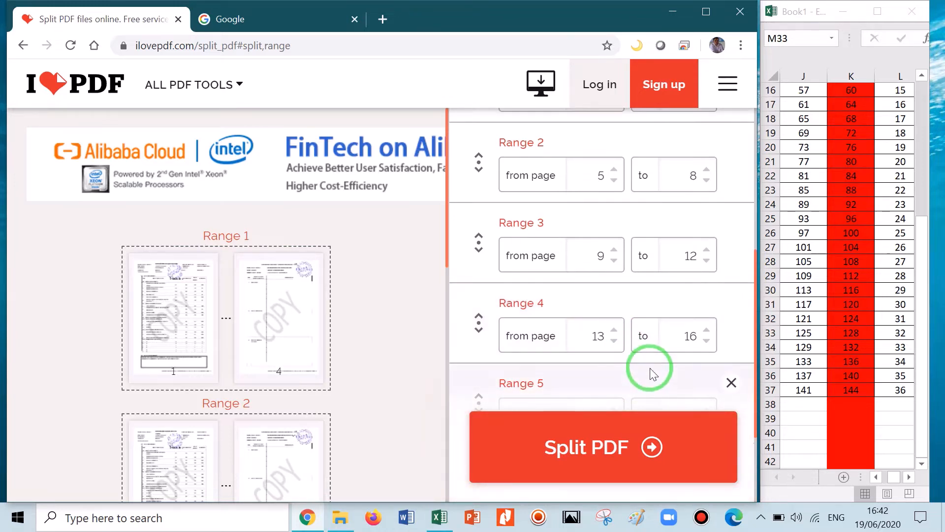
{"action": "scroll", "coordinate": [650, 368], "scroll_direction": "down", "scroll_amount": 1}
{"action": "scroll", "coordinate": [714, 336], "scroll_direction": "down", "scroll_amount": 1}
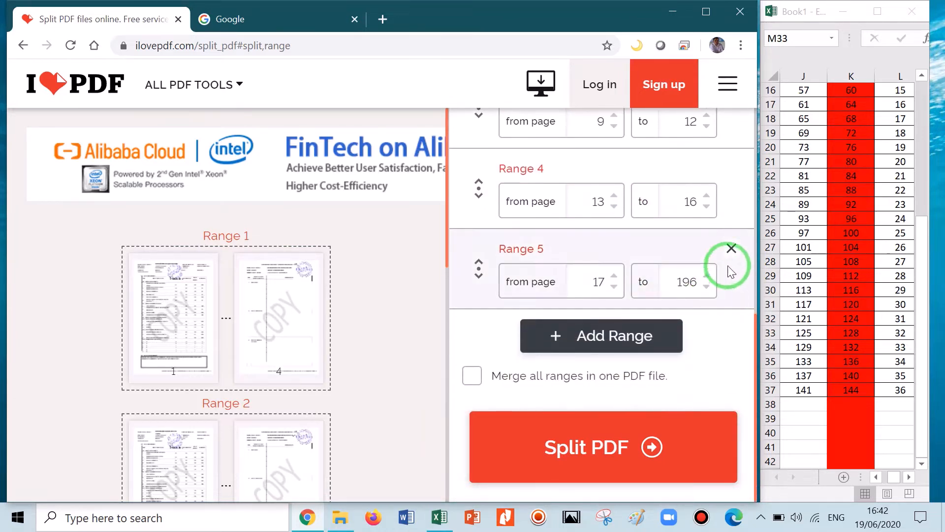
{"action": "left_click", "coordinate": [731, 249]}
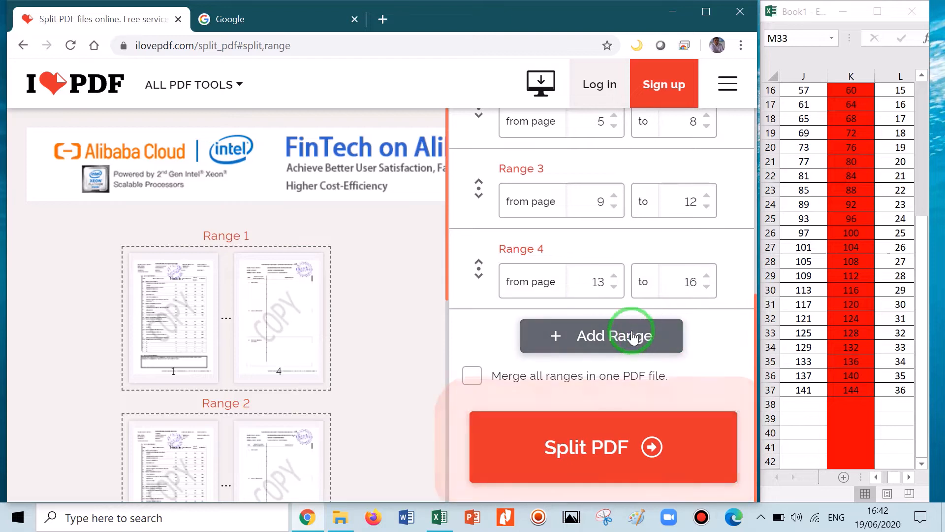
Step: Split the PDF by the four custom ranges and download the split result
{"action": "left_click", "coordinate": [592, 448]}
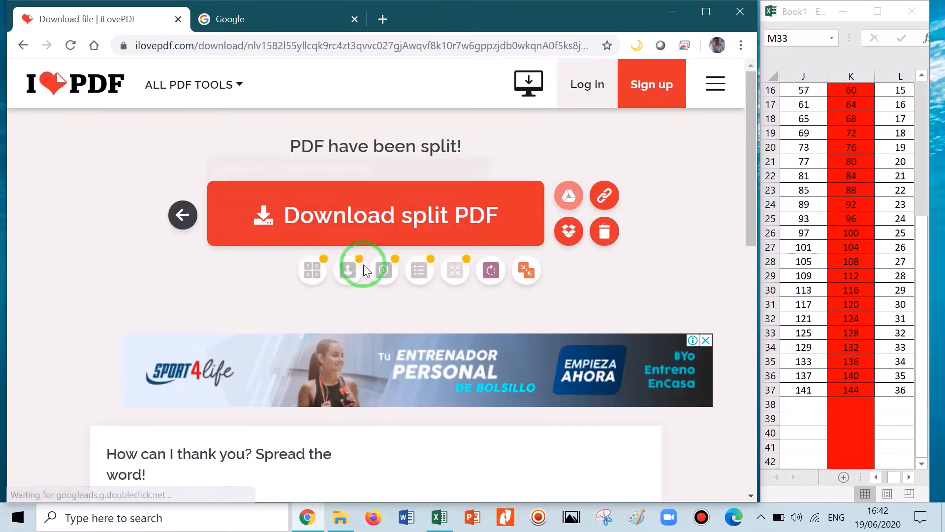
{"action": "left_click", "coordinate": [367, 223]}
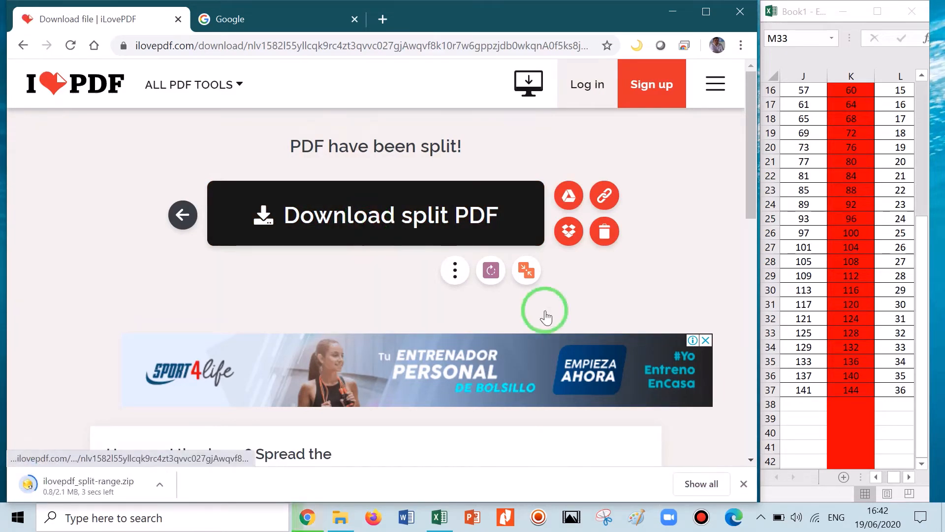
Step: Show the downloaded ilovepdf_split-range archive in its folder and delete the two PDFs numbered 1 and 2 listed under Today
{"action": "left_click", "coordinate": [701, 484]}
{"action": "left_click", "coordinate": [252, 241]}
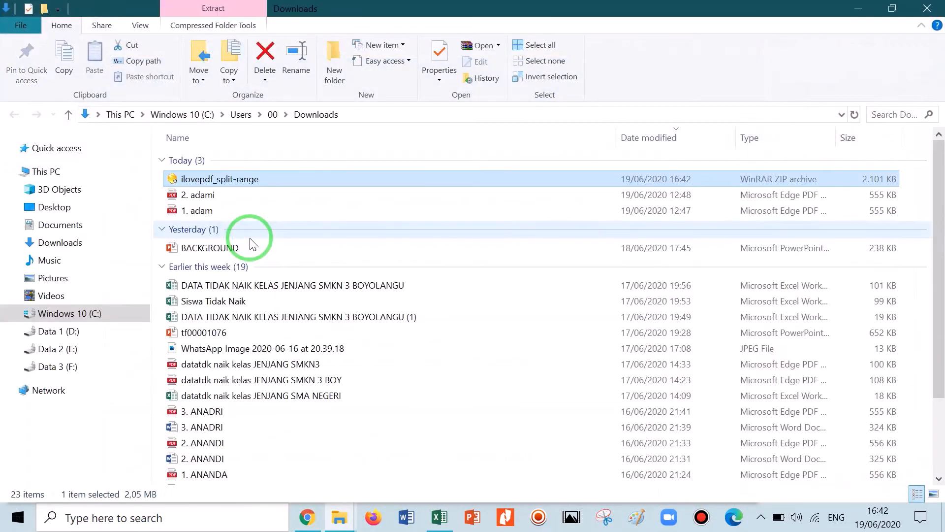
{"action": "left_click", "coordinate": [228, 197]}
{"action": "key", "text": "shift+Down"}
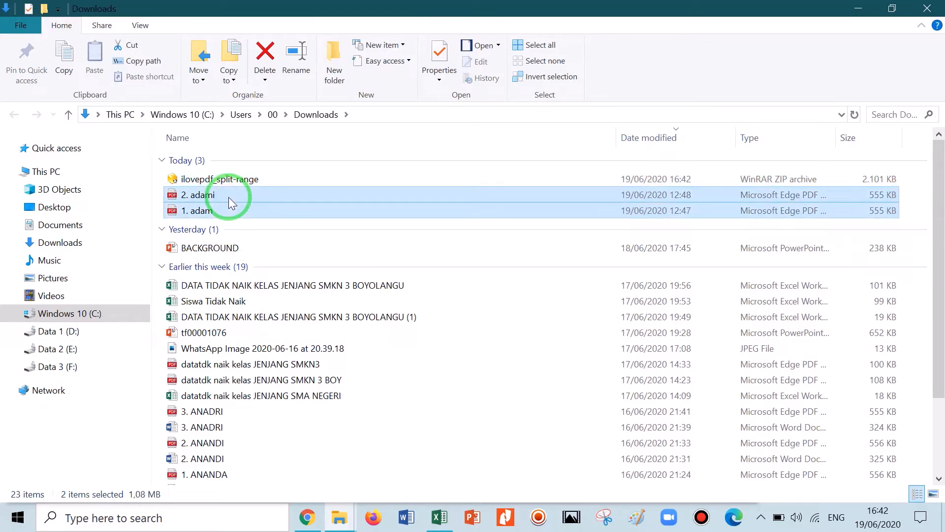
{"action": "key", "text": "Delete"}
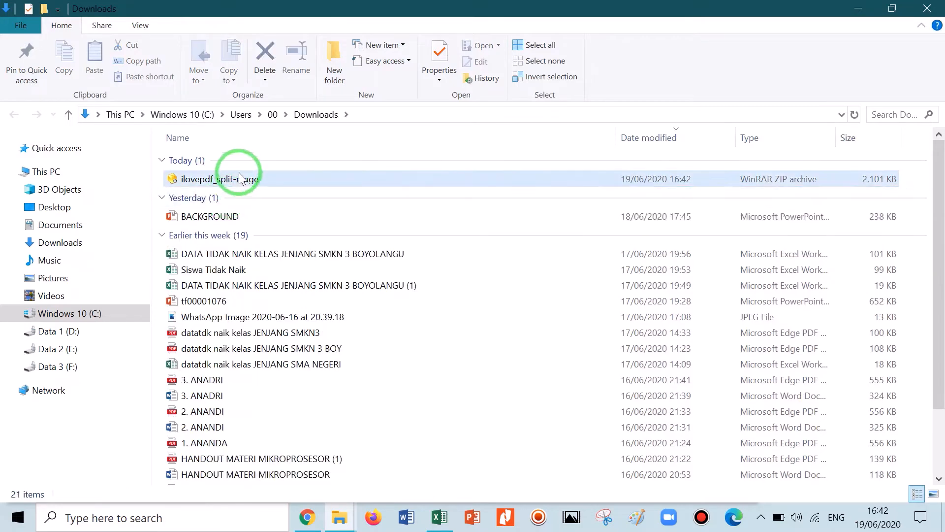
Step: Extract the ilovepdf_split-range archive directly into the Downloads folder
{"action": "left_click", "coordinate": [208, 185]}
{"action": "right_click", "coordinate": [208, 185]}
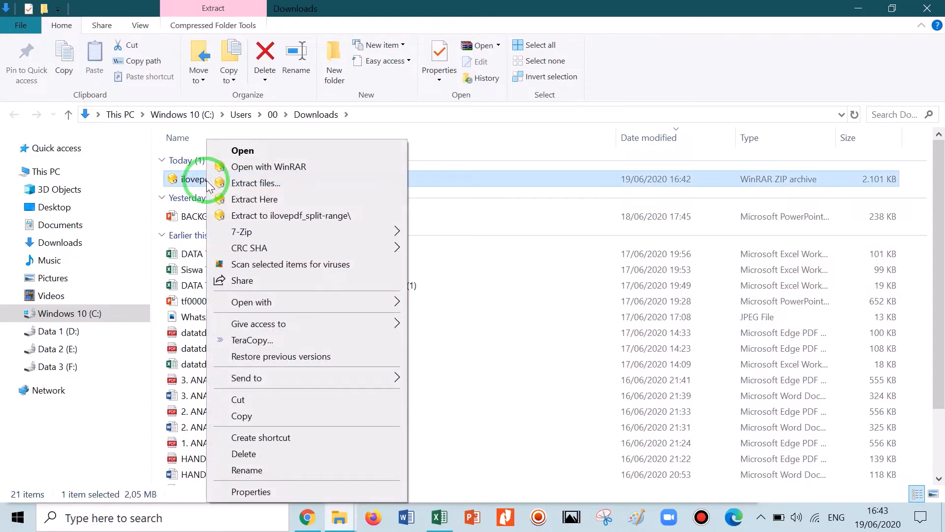
{"action": "left_click", "coordinate": [246, 198]}
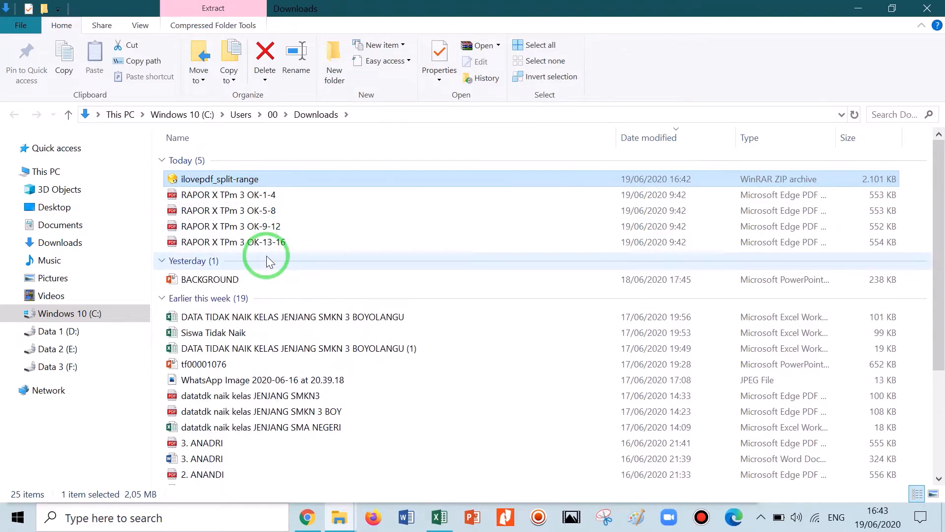
Step: Rename RAPOR X TPm 3 OK-1-4 to "1." followed by the first student's name
{"action": "left_click", "coordinate": [252, 198]}
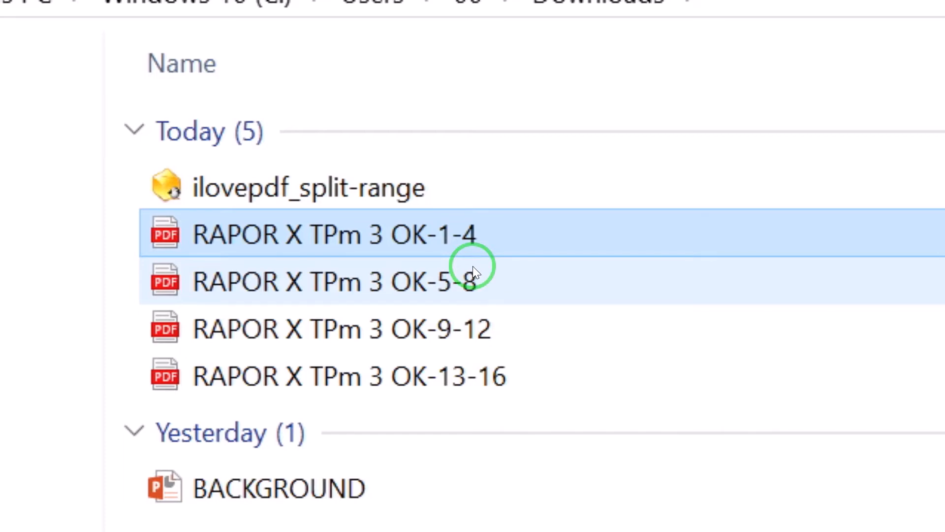
{"action": "right_click", "coordinate": [476, 232]}
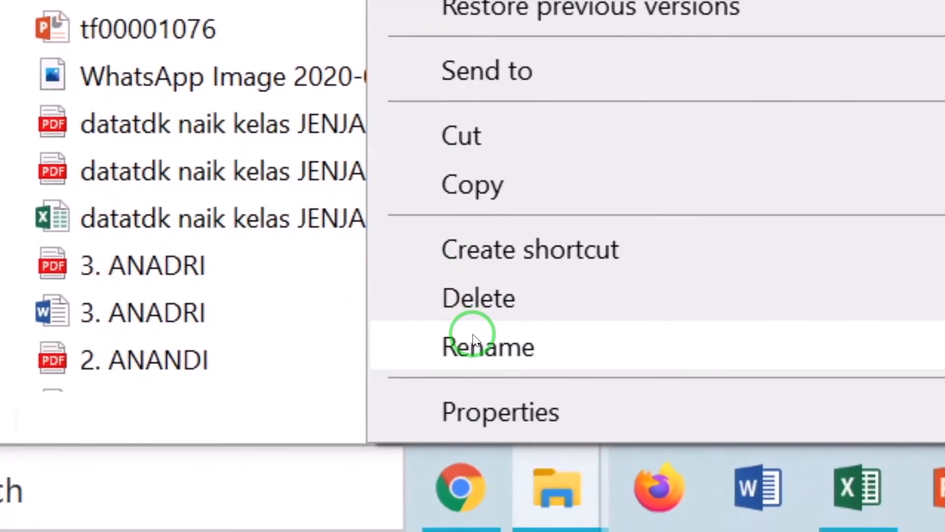
{"action": "left_click", "coordinate": [473, 339]}
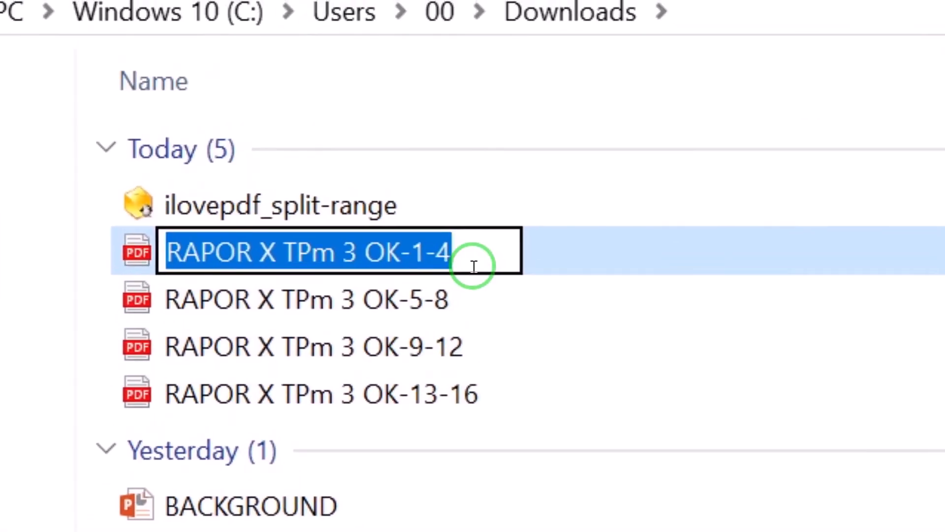
{"action": "key", "text": "BackSpace"}
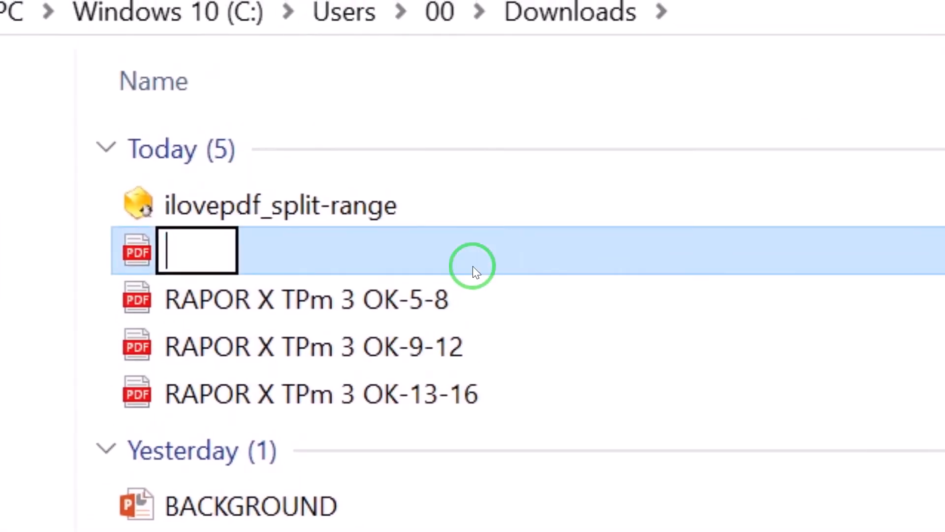
{"action": "type", "text": "1."}
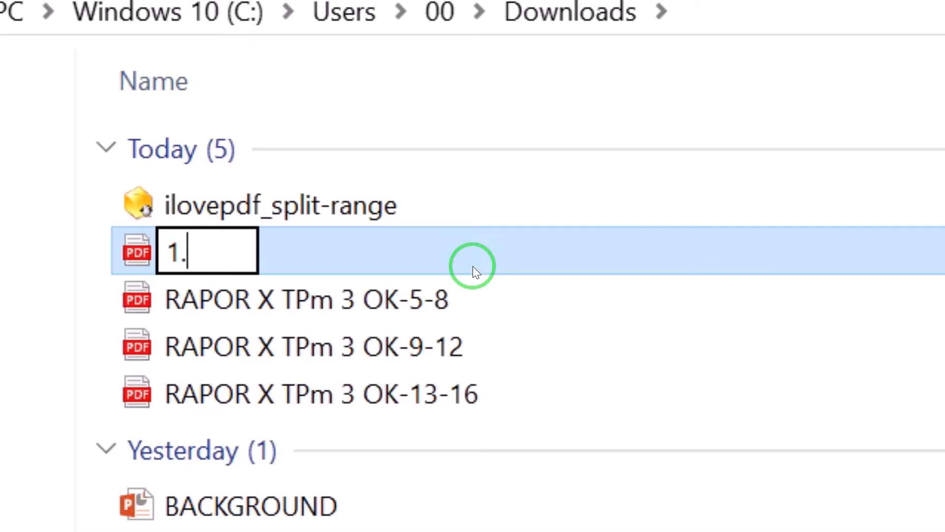
{"action": "type", "text": " ADAM"}
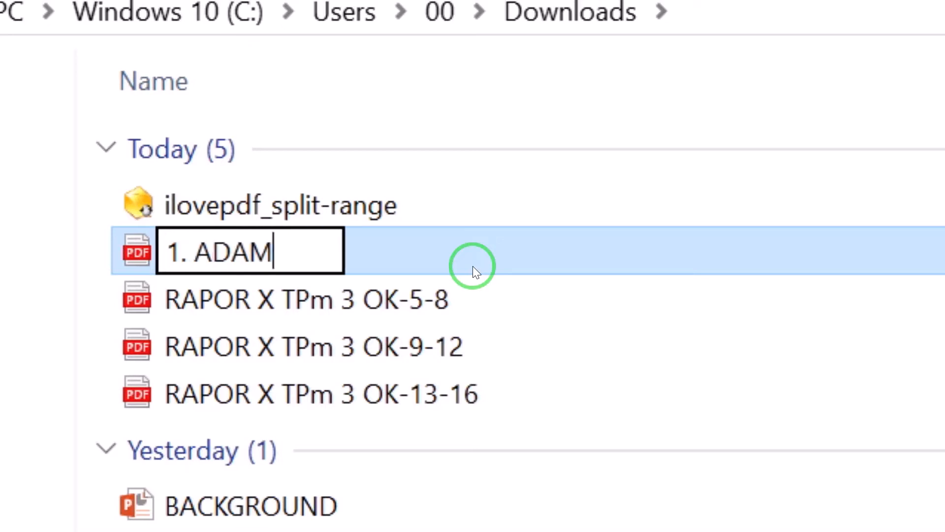
{"action": "key", "text": "Return"}
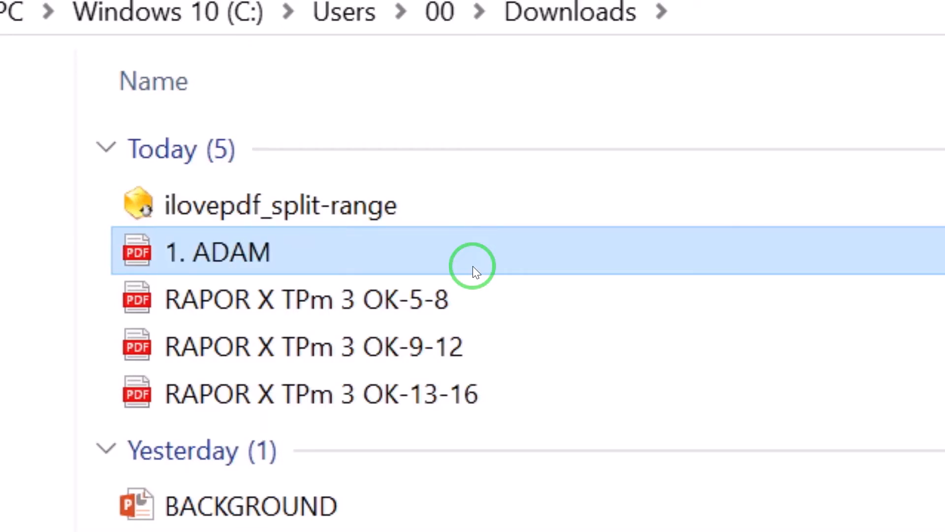
Step: Rename RAPOR X TPm 3 OK-5-8 to "2." followed by the second student's name
{"action": "right_click", "coordinate": [449, 299]}
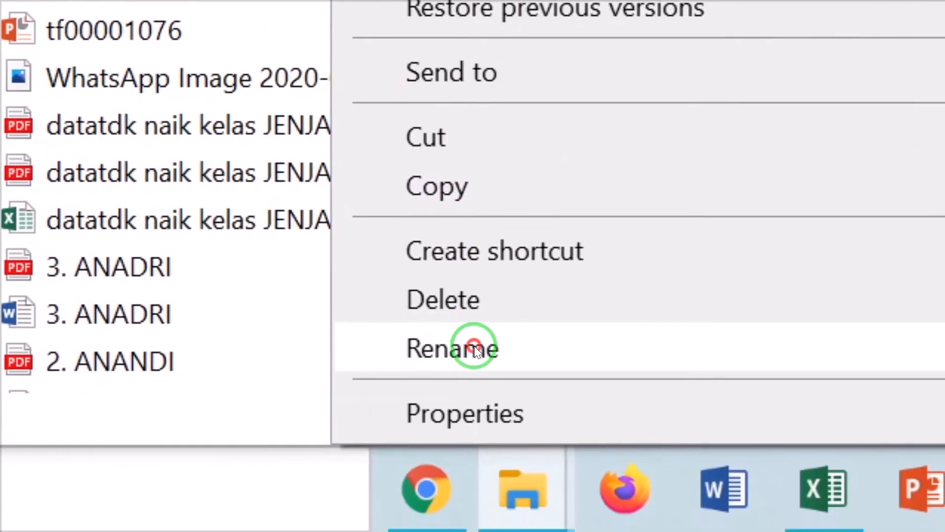
{"action": "left_click", "coordinate": [492, 399]}
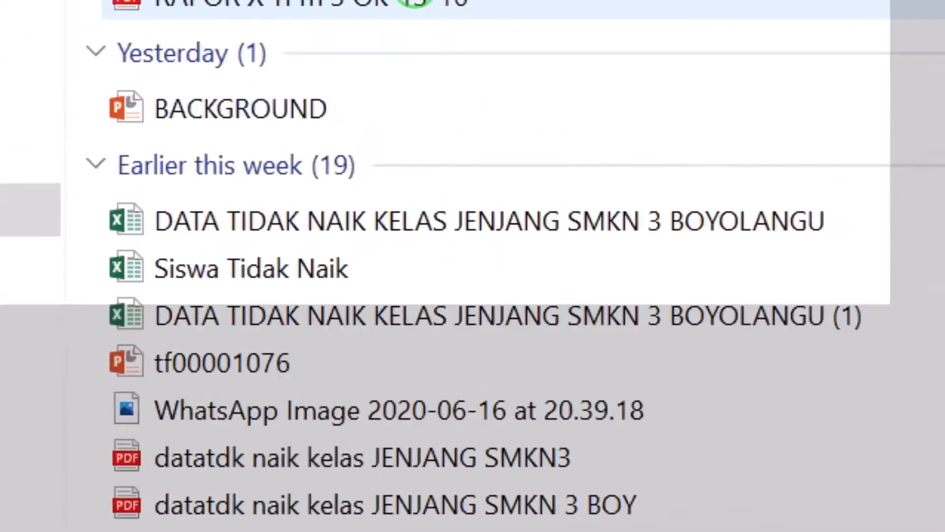
{"action": "type", "text": "2. "}
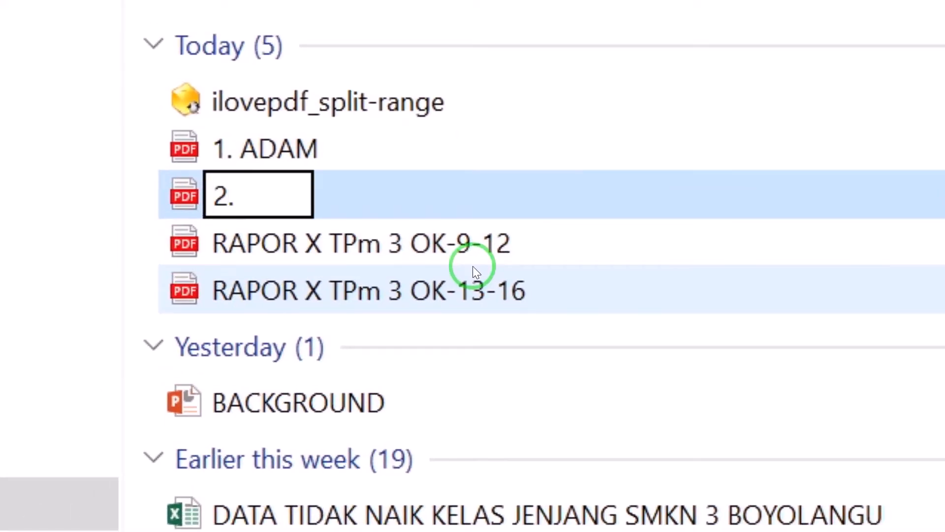
{"action": "type", "text": "ADA"}
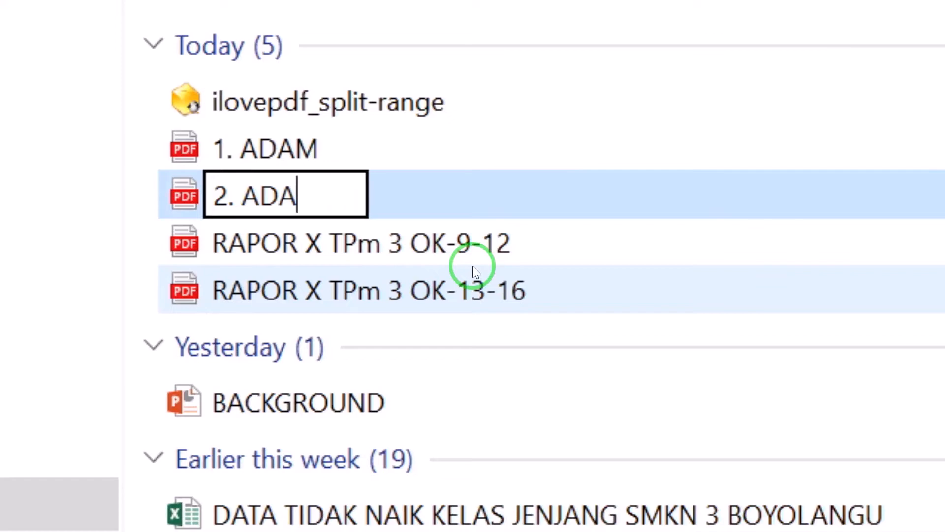
{"action": "type", "text": "MRI"}
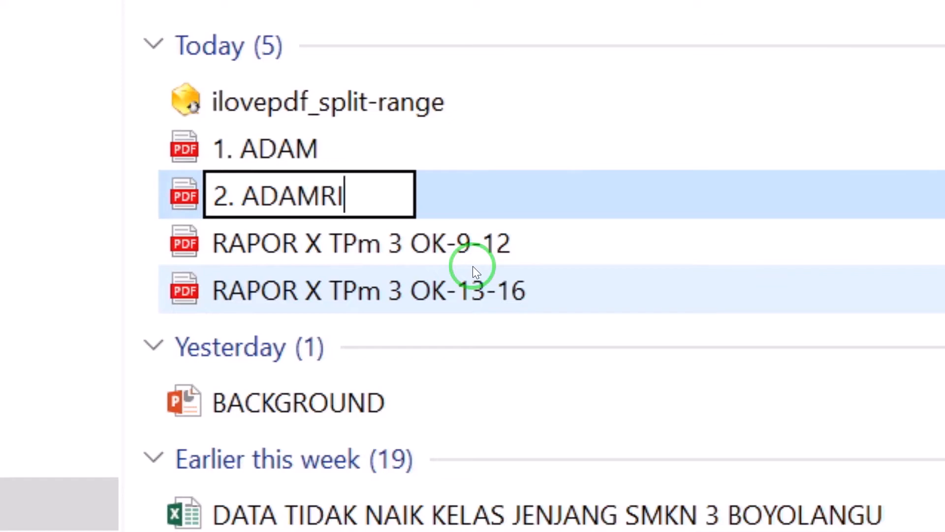
{"action": "key", "text": "Return"}
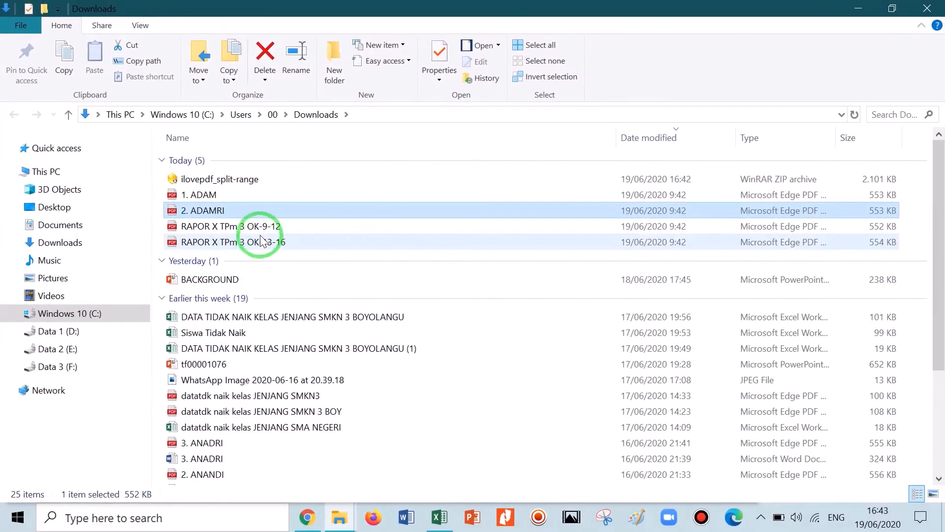
Step: Rename RAPOR X TPm 3 OK-9-12 to "3." followed by the third student's name
{"action": "left_click", "coordinate": [261, 225]}
{"action": "right_click", "coordinate": [261, 224]}
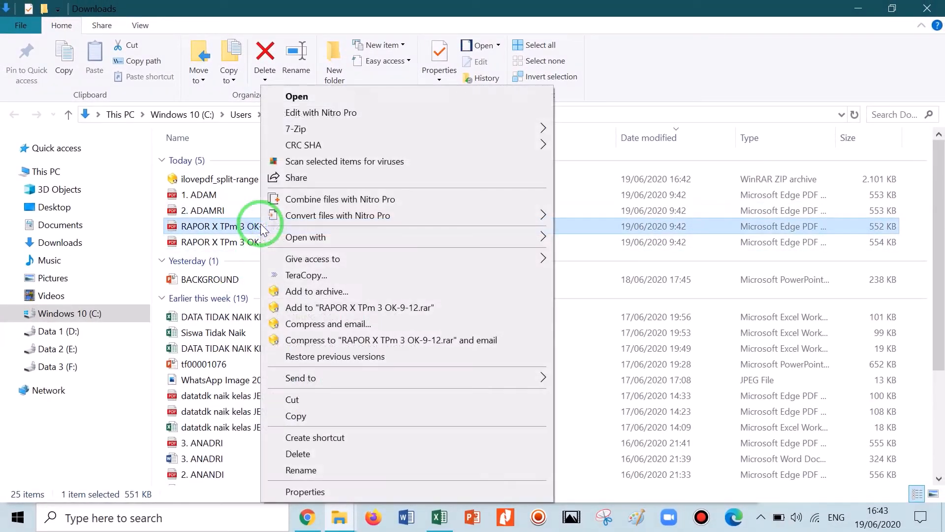
{"action": "left_click", "coordinate": [302, 470]}
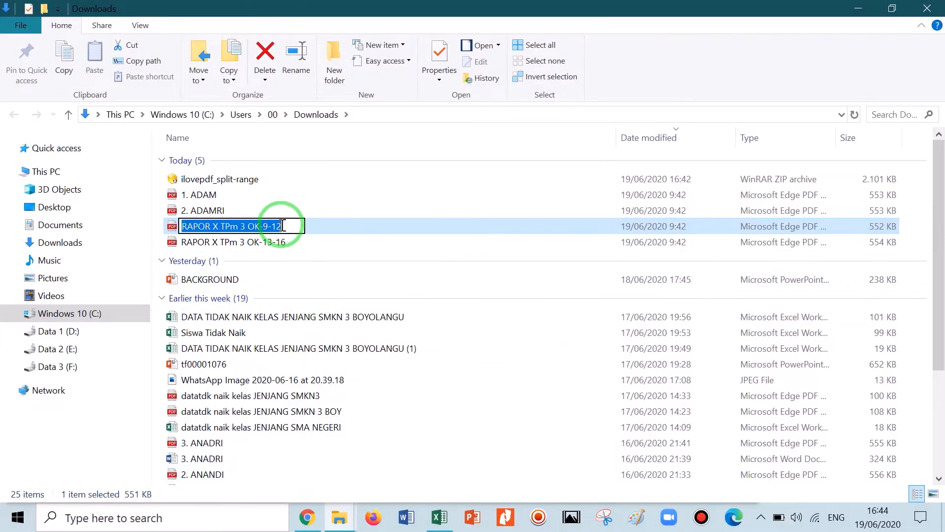
{"action": "type", "text": "3. ADAM"}
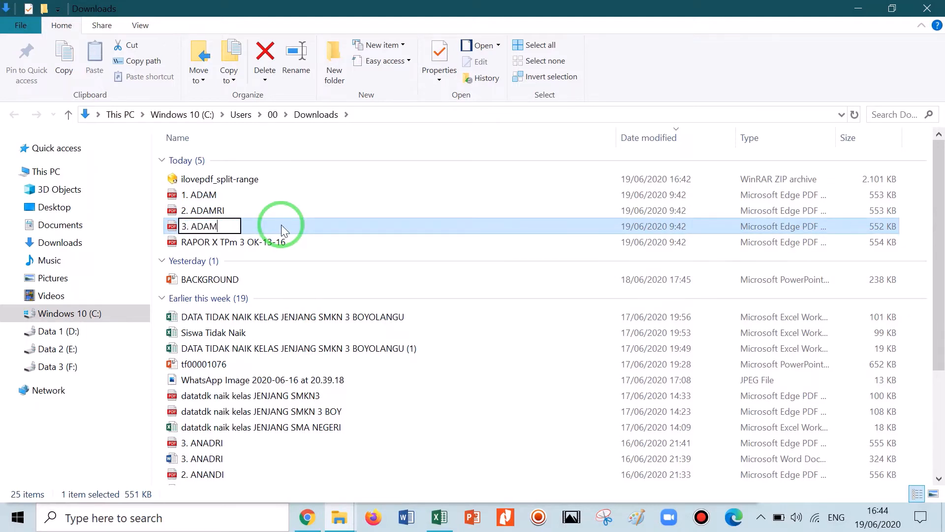
{"action": "type", "text": "RO"}
{"action": "key", "text": "Return"}
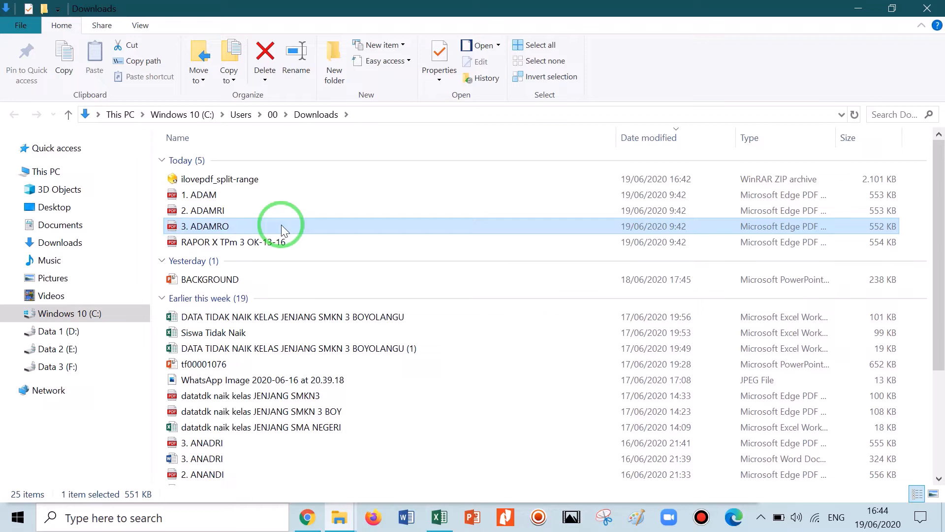
Step: Rename RAPOR X TPm 3 OK-13-16 to "4." followed by the fourth student's name
{"action": "right_click", "coordinate": [269, 241]}
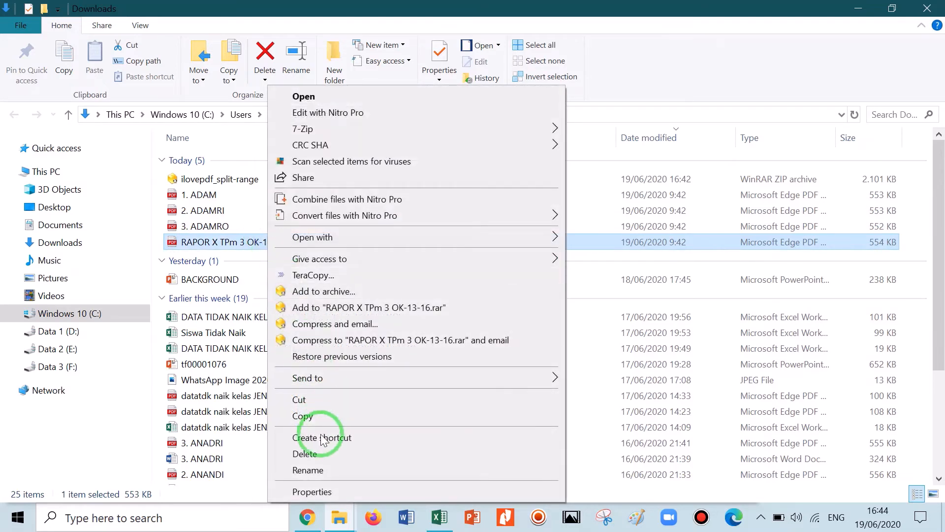
{"action": "left_click", "coordinate": [318, 471]}
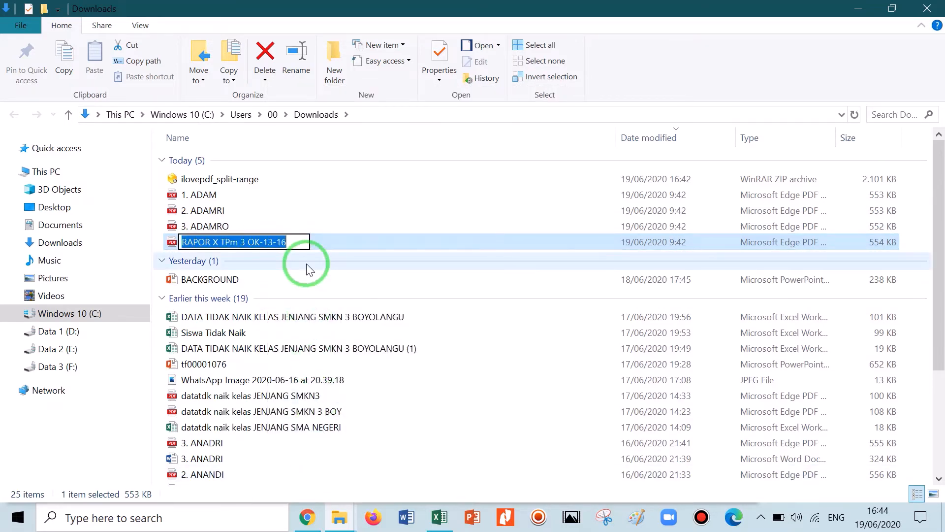
{"action": "type", "text": "4. ADAMTA"}
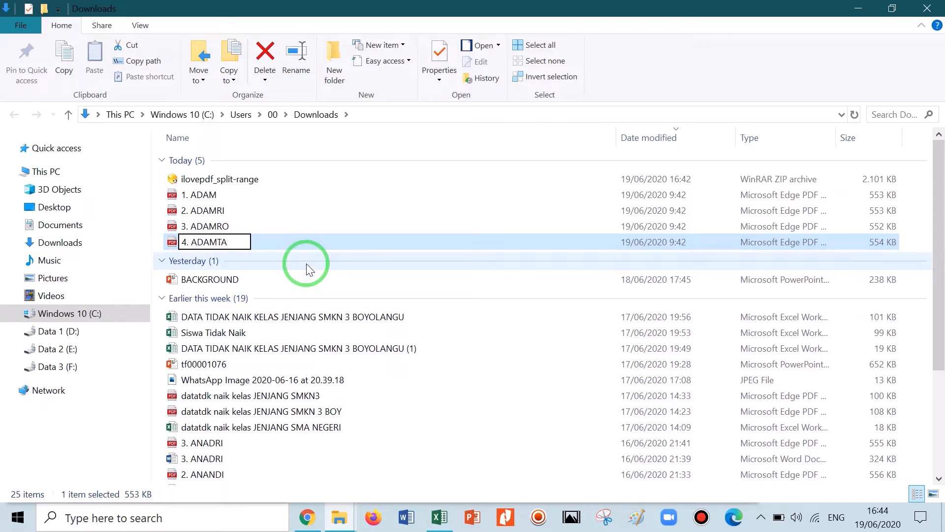
{"action": "key", "text": "Return"}
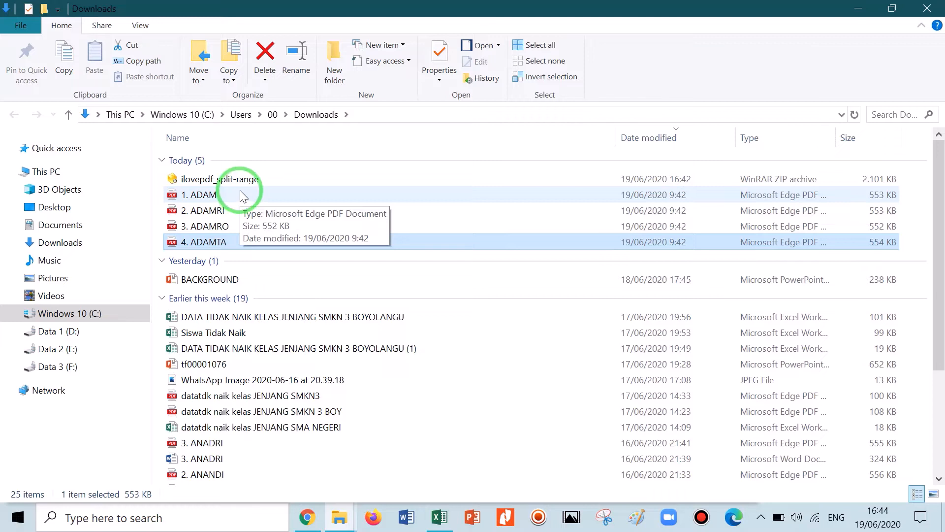
Step: Open the PDF numbered 1 under Today, look through all its report card pages and close it
{"action": "left_click", "coordinate": [229, 202]}
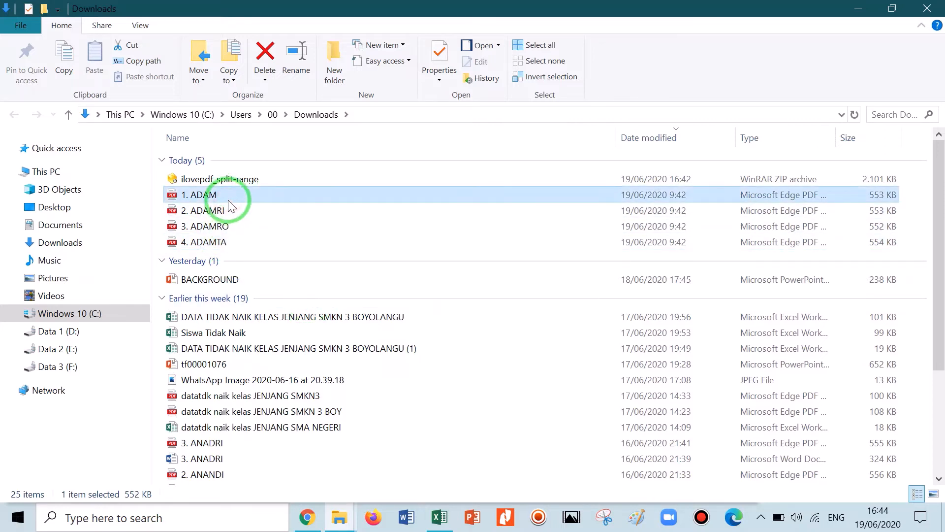
{"action": "double_click", "coordinate": [229, 196]}
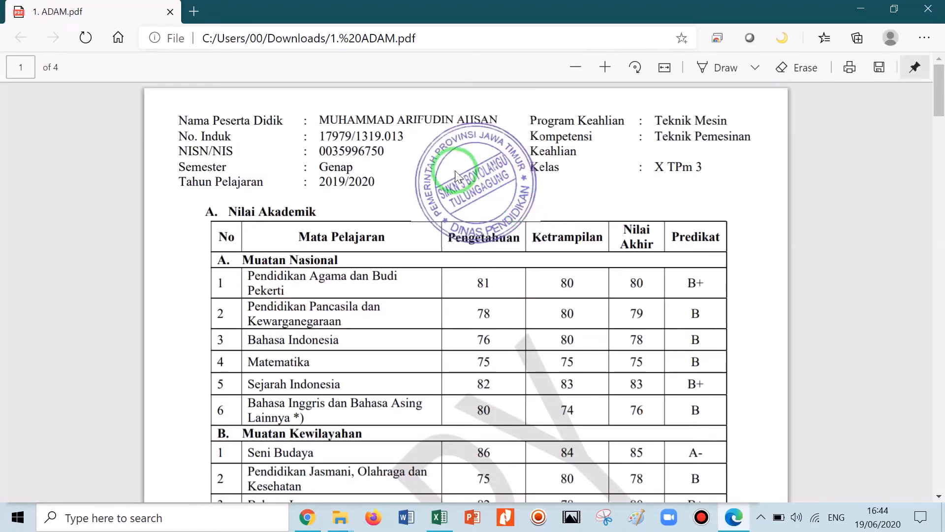
{"action": "scroll", "coordinate": [407, 138], "scroll_direction": "down", "scroll_amount": 5}
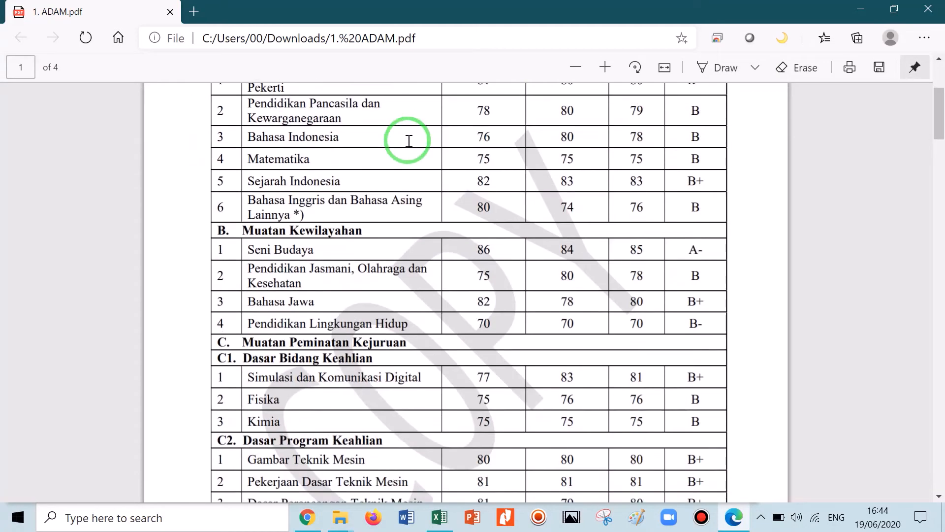
{"action": "scroll", "coordinate": [510, 203], "scroll_direction": "down", "scroll_amount": 10}
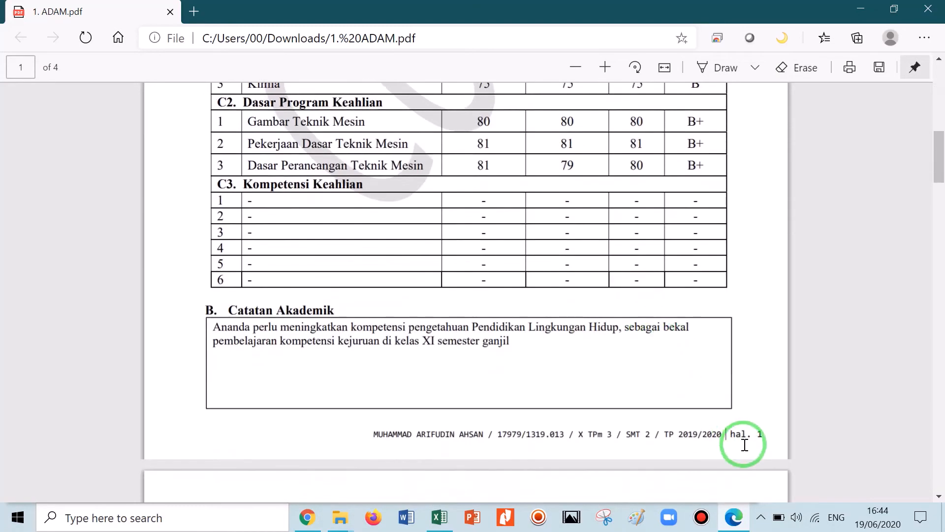
{"action": "scroll", "coordinate": [745, 444], "scroll_direction": "down", "scroll_amount": 20}
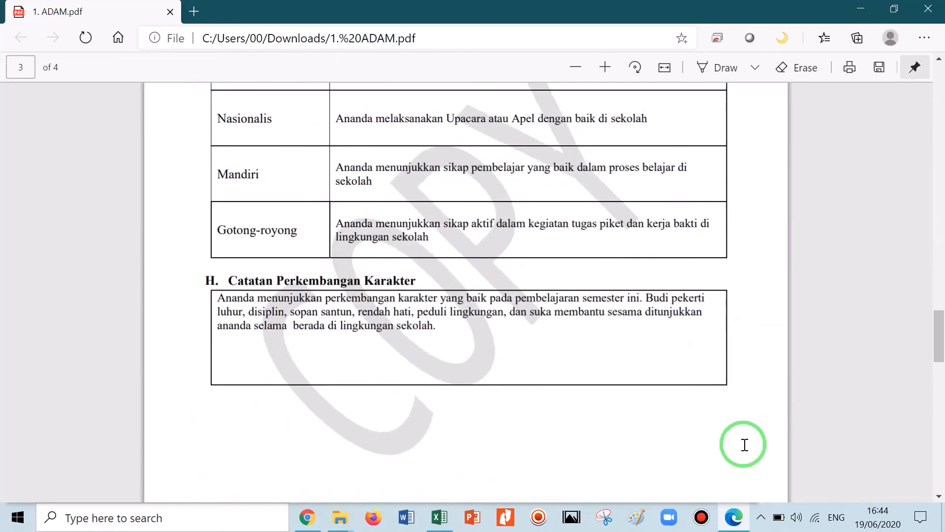
{"action": "scroll", "coordinate": [745, 445], "scroll_direction": "down", "scroll_amount": 5}
{"action": "scroll", "coordinate": [756, 257], "scroll_direction": "down", "scroll_amount": 12}
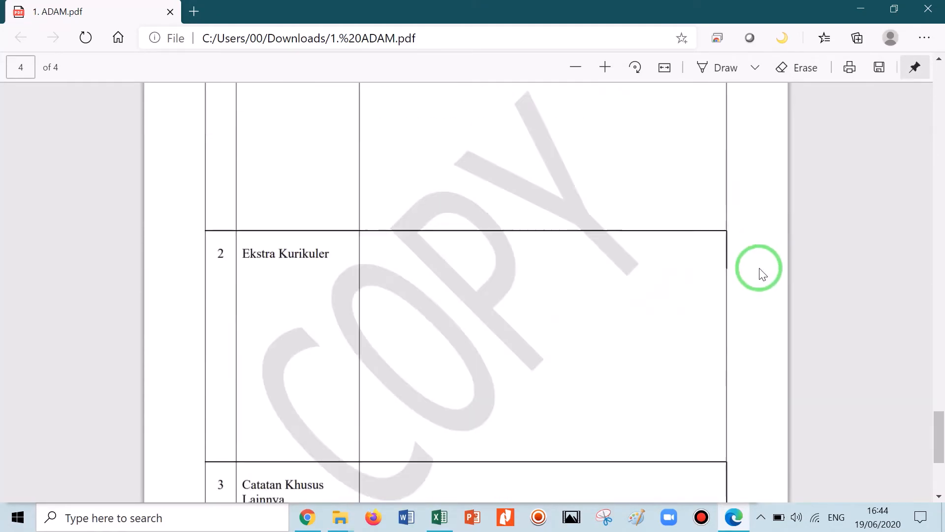
{"action": "scroll", "coordinate": [760, 468], "scroll_direction": "up", "scroll_amount": 6}
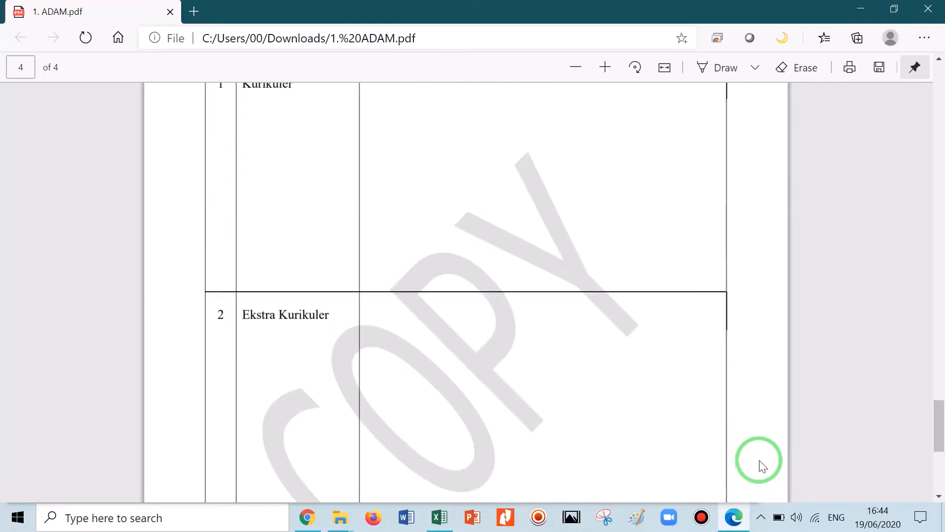
{"action": "scroll", "coordinate": [760, 452], "scroll_direction": "up", "scroll_amount": 20}
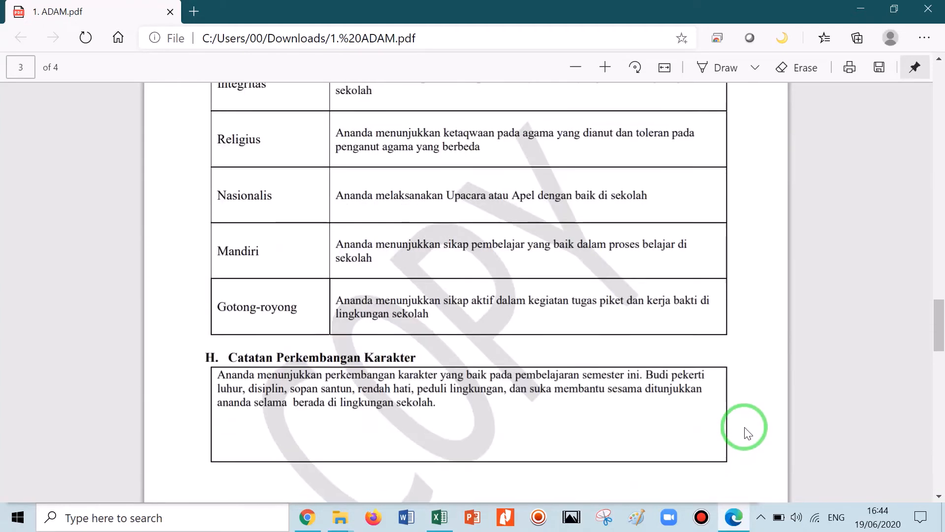
{"action": "scroll", "coordinate": [747, 434], "scroll_direction": "up", "scroll_amount": 20}
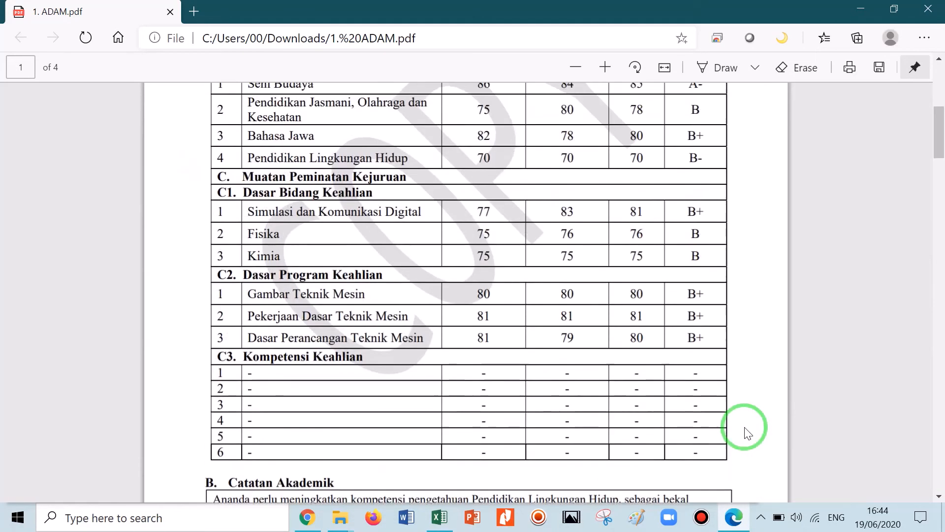
{"action": "scroll", "coordinate": [745, 429], "scroll_direction": "up", "scroll_amount": 4}
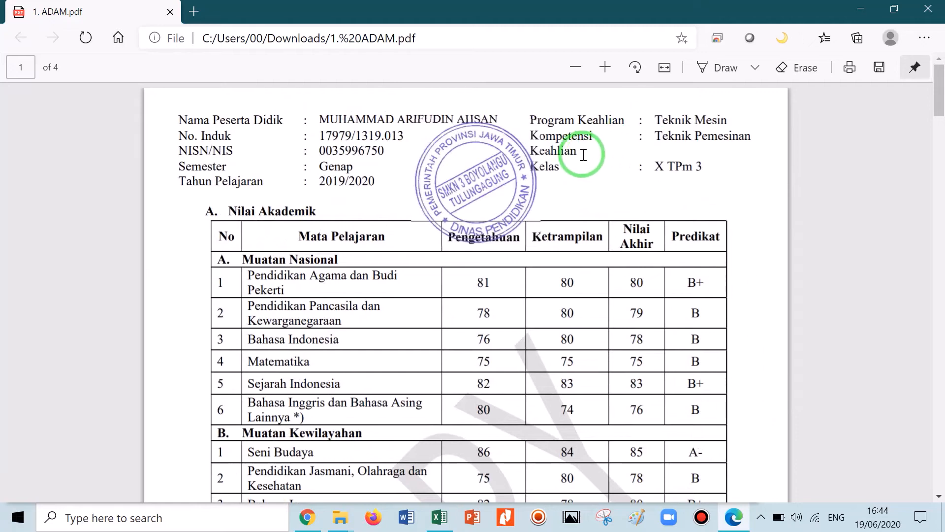
{"action": "left_click", "coordinate": [929, 9]}
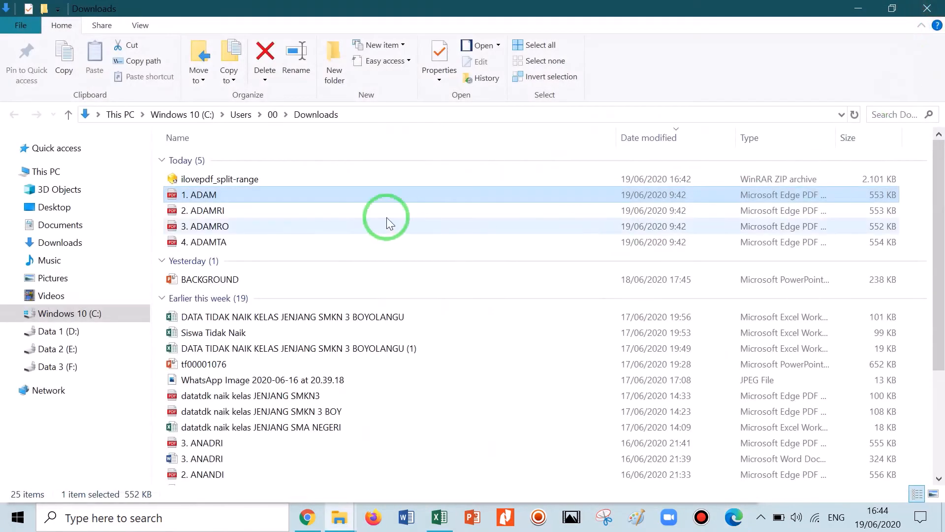
{"action": "left_click", "coordinate": [209, 215]}
{"action": "left_click", "coordinate": [209, 226]}
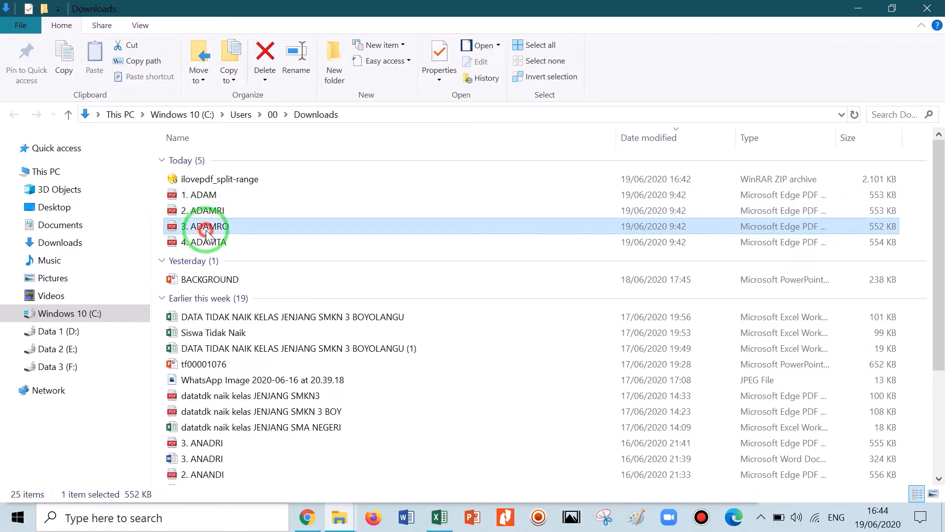
{"action": "left_click", "coordinate": [210, 242]}
{"action": "left_click", "coordinate": [208, 227]}
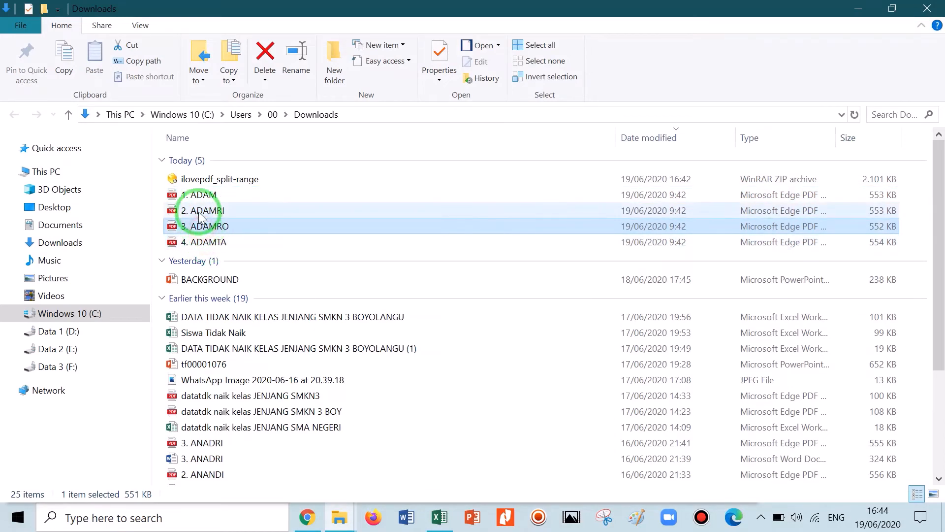
{"action": "left_click", "coordinate": [205, 212]}
{"action": "left_click", "coordinate": [199, 197]}
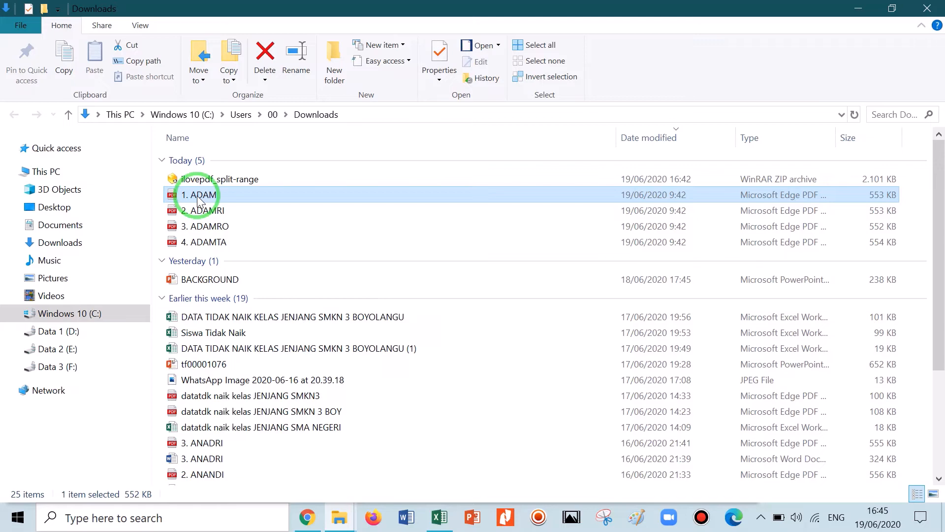
Step: Reopen the PDF numbered 1, check the class promotion and signature section on page 2, and close it
{"action": "double_click", "coordinate": [198, 196]}
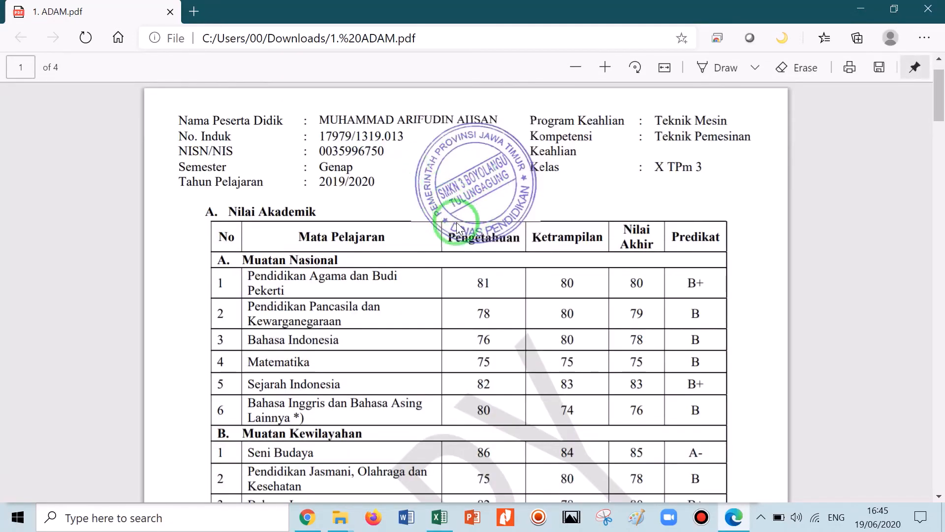
{"action": "scroll", "coordinate": [475, 236], "scroll_direction": "down", "scroll_amount": 10}
{"action": "scroll", "coordinate": [493, 247], "scroll_direction": "down", "scroll_amount": 15}
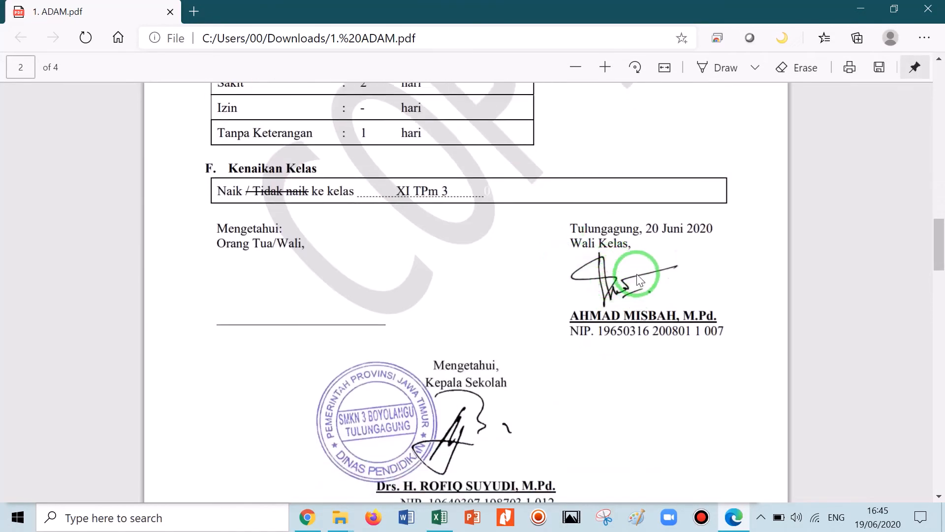
{"action": "scroll", "coordinate": [611, 290], "scroll_direction": "down", "scroll_amount": 4}
{"action": "scroll", "coordinate": [583, 308], "scroll_direction": "down", "scroll_amount": 2}
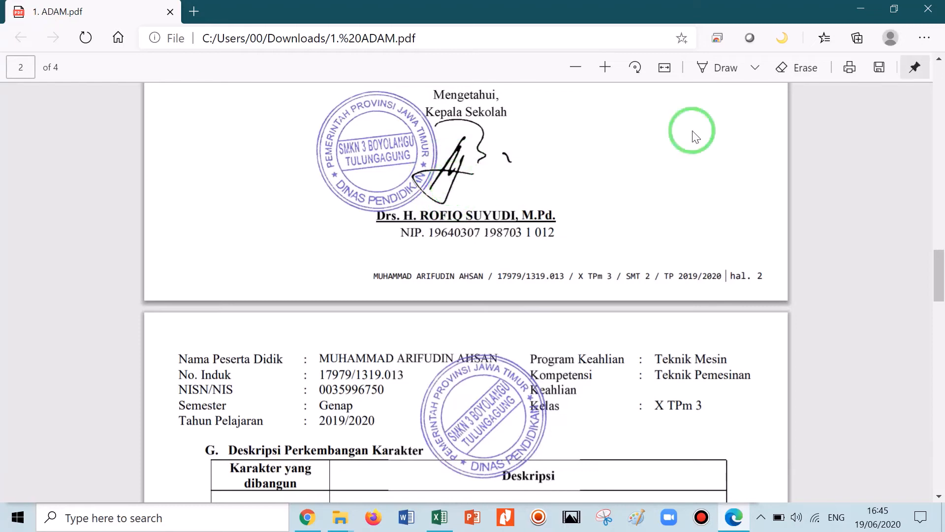
{"action": "left_click", "coordinate": [928, 8]}
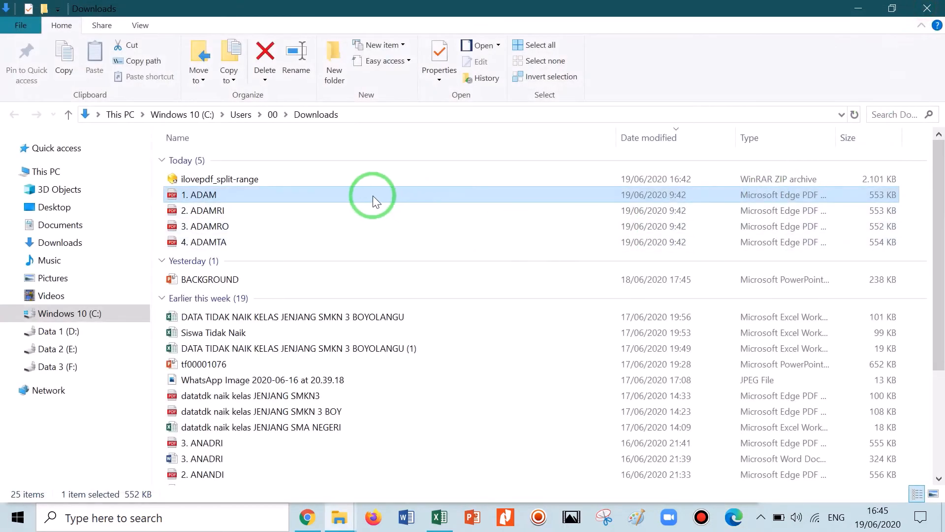
{"action": "right_click", "coordinate": [227, 202]}
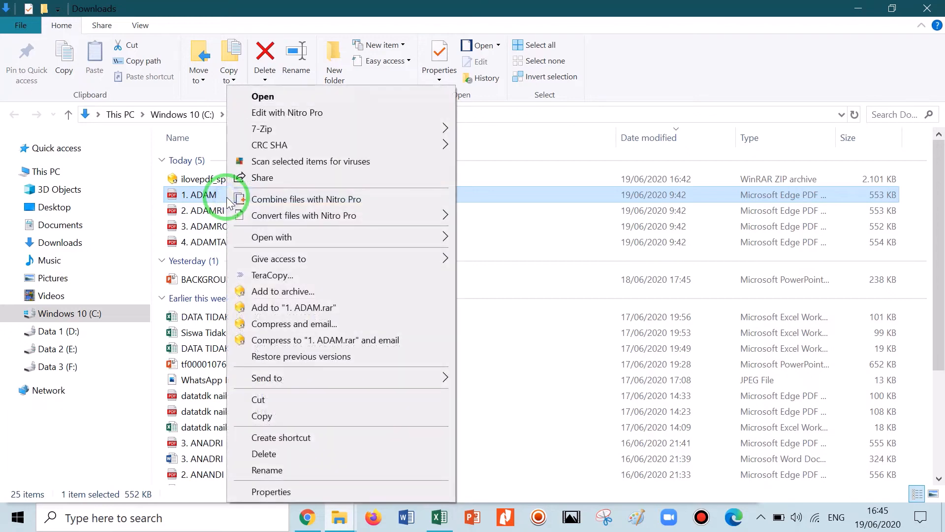
{"action": "mouse_move", "coordinate": [294, 238]}
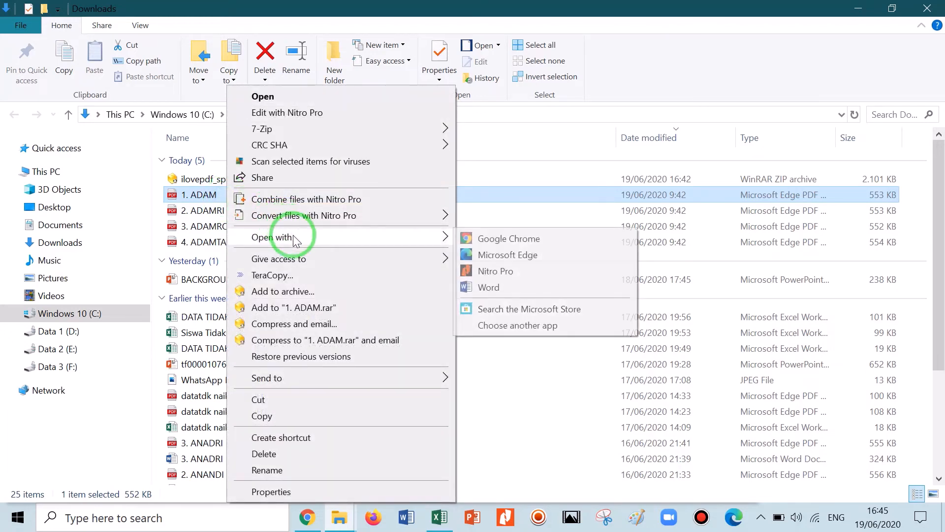
{"action": "left_click", "coordinate": [500, 273]}
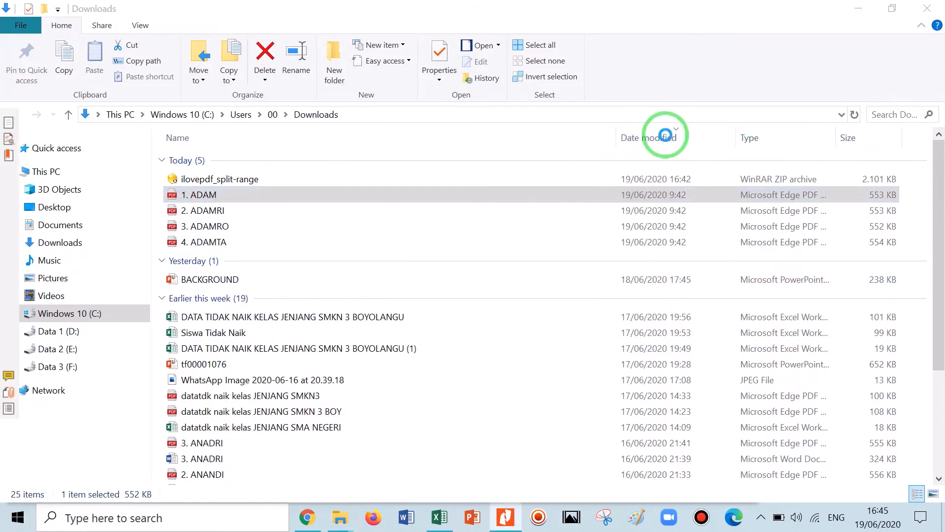
{"action": "left_click", "coordinate": [932, 9]}
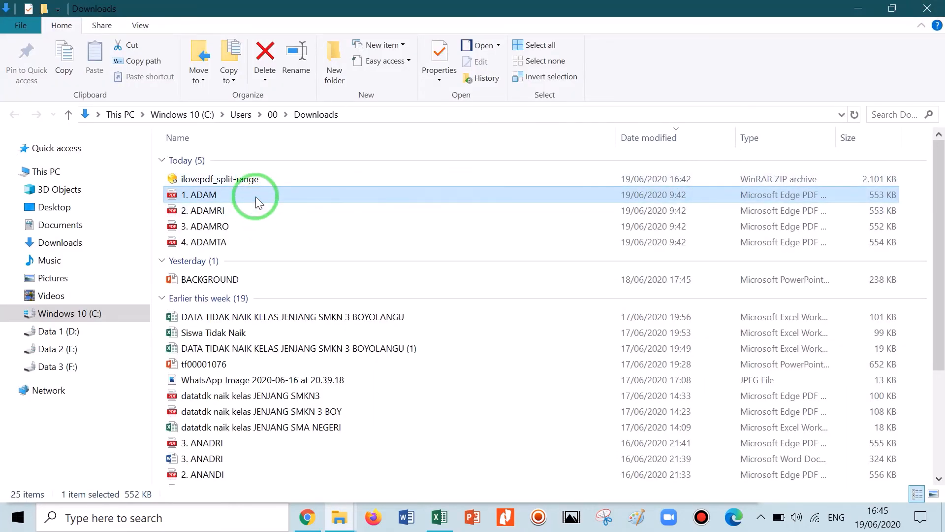
Step: Open the PDF numbered 1 in Nitro Pro and start creating a password security profile for it
{"action": "right_click", "coordinate": [194, 195]}
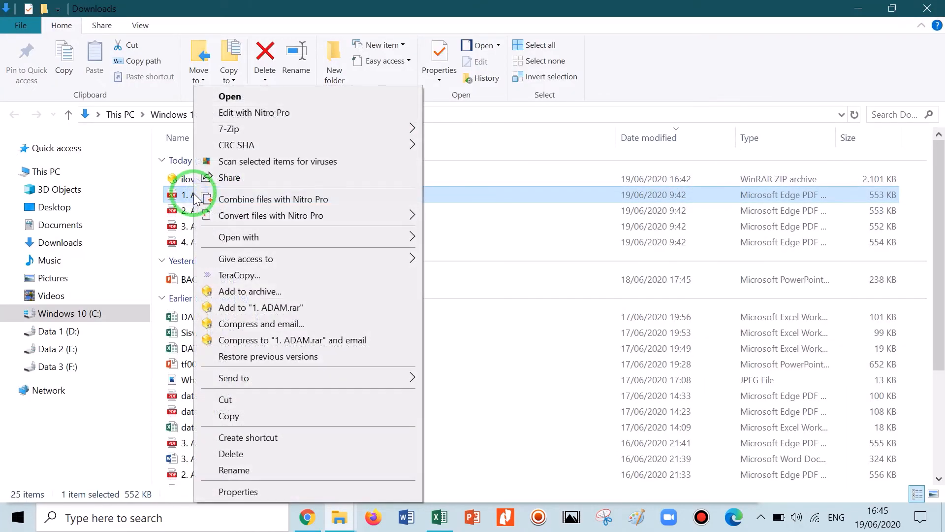
{"action": "mouse_move", "coordinate": [321, 236]}
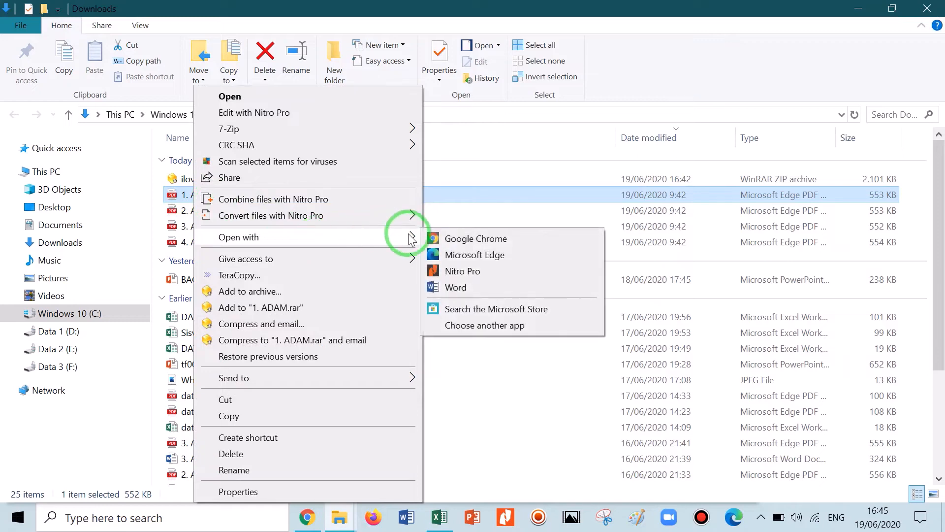
{"action": "left_click", "coordinate": [460, 270]}
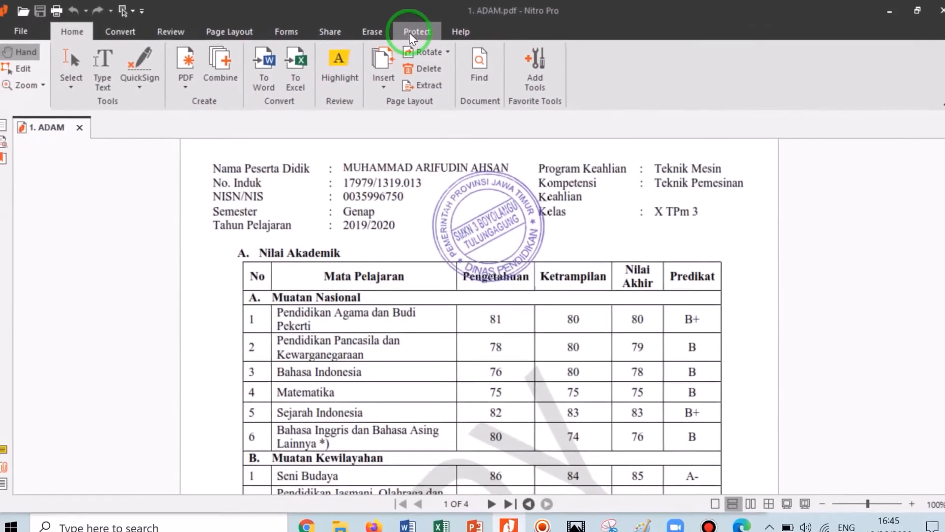
{"action": "left_click", "coordinate": [472, 64]}
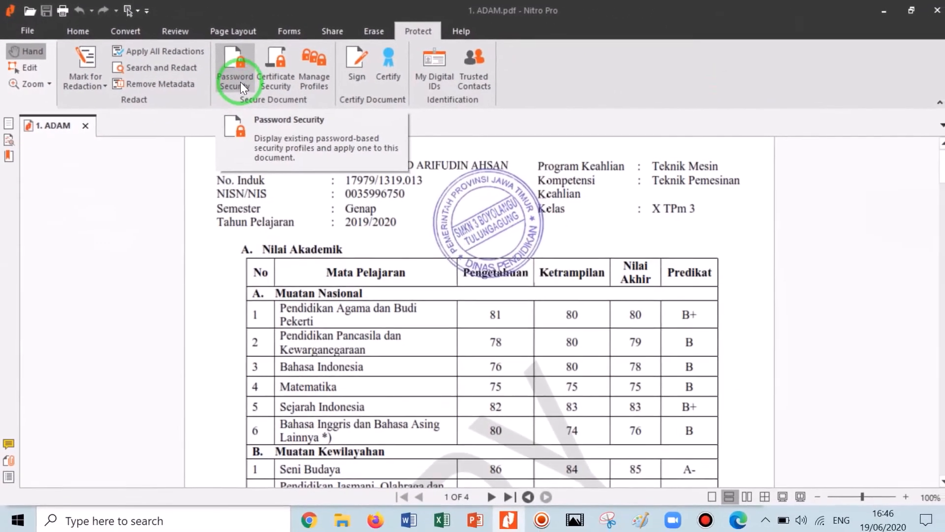
{"action": "left_click", "coordinate": [472, 178]}
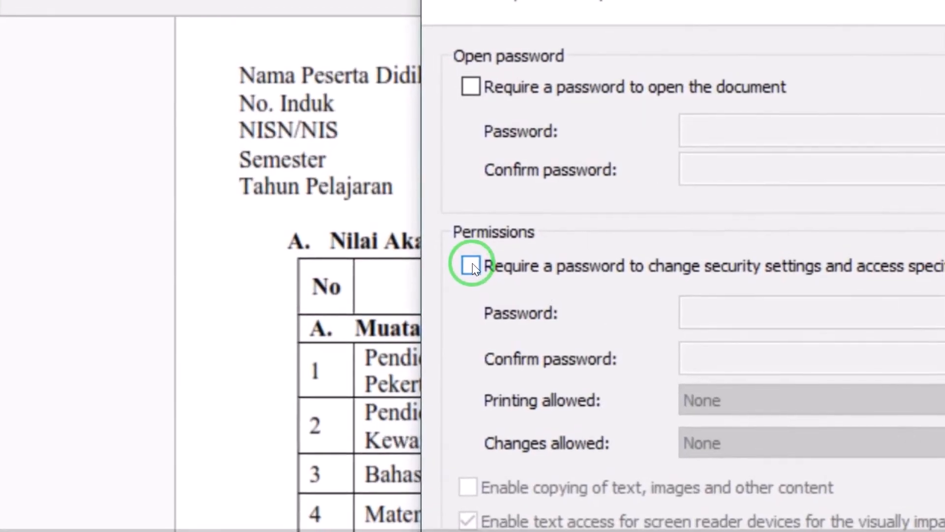
Step: Require a password for changing security settings and accessing specific functions, enter and confirm the permissions password, and finish the profile
{"action": "left_click", "coordinate": [332, 260]}
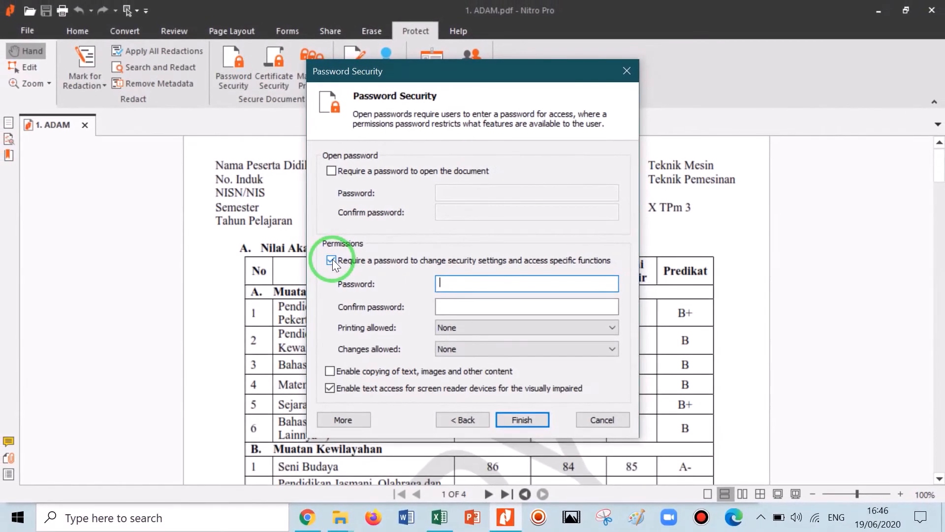
{"action": "left_click", "coordinate": [445, 284]}
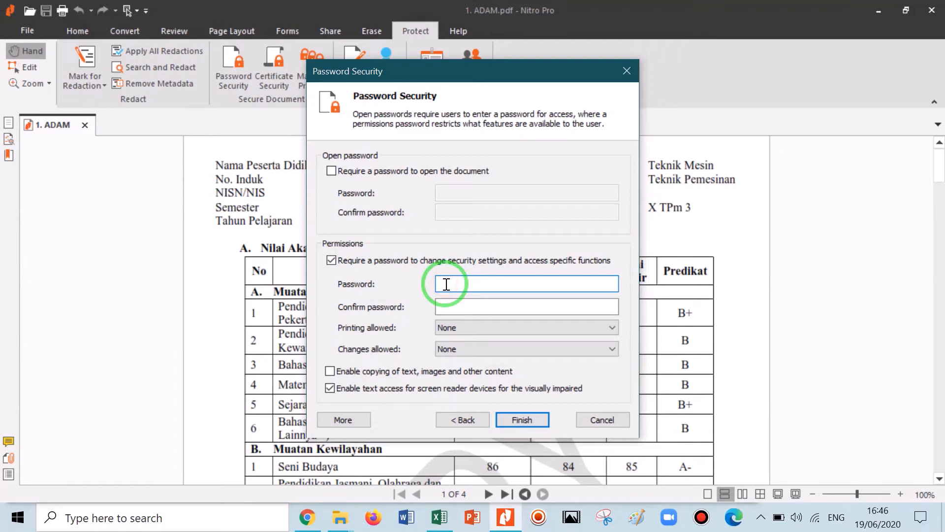
{"action": "type", "text": "••••"}
{"action": "left_click", "coordinate": [459, 307]}
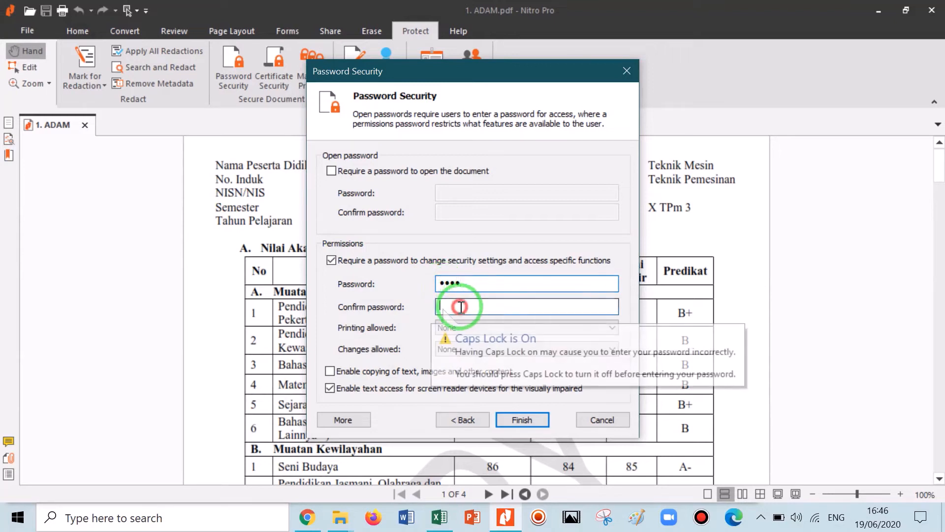
{"action": "type", "text": "•••"}
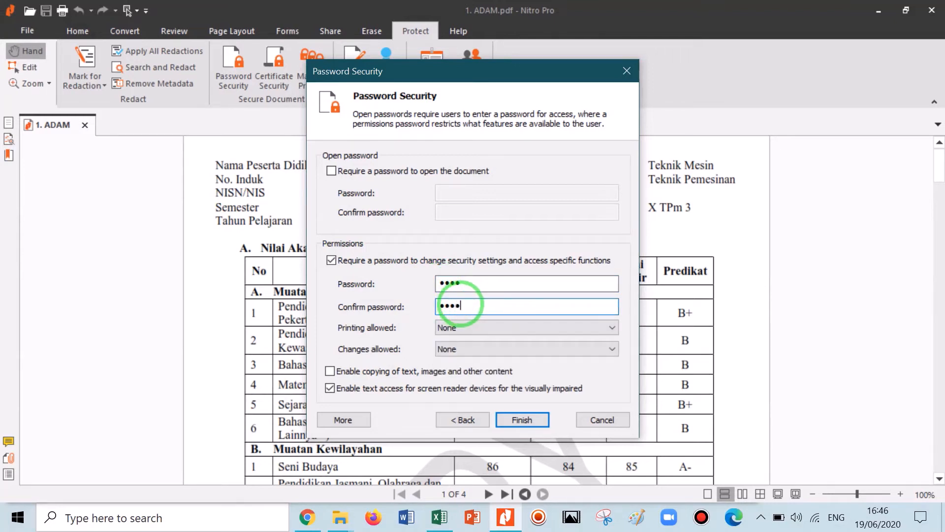
{"action": "left_click", "coordinate": [523, 421]}
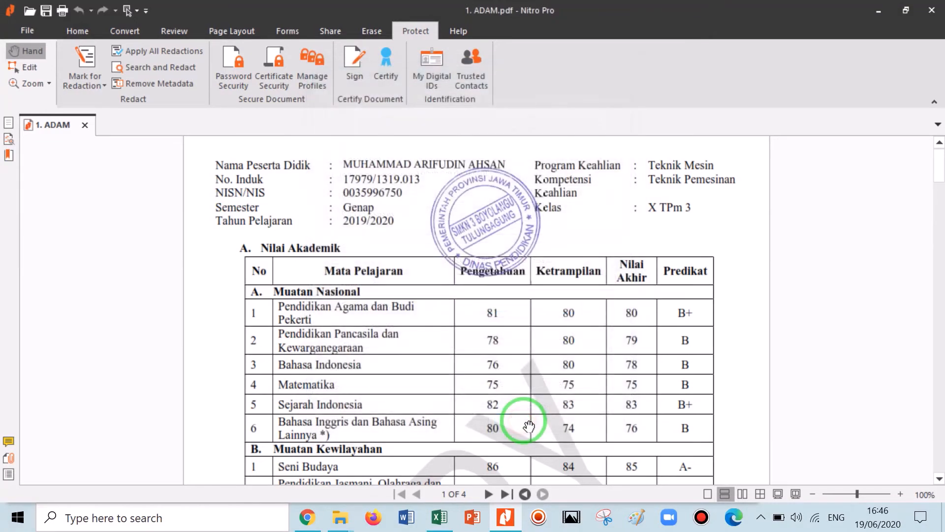
Step: Close the protected PDF and save its changes
{"action": "left_click", "coordinate": [931, 10]}
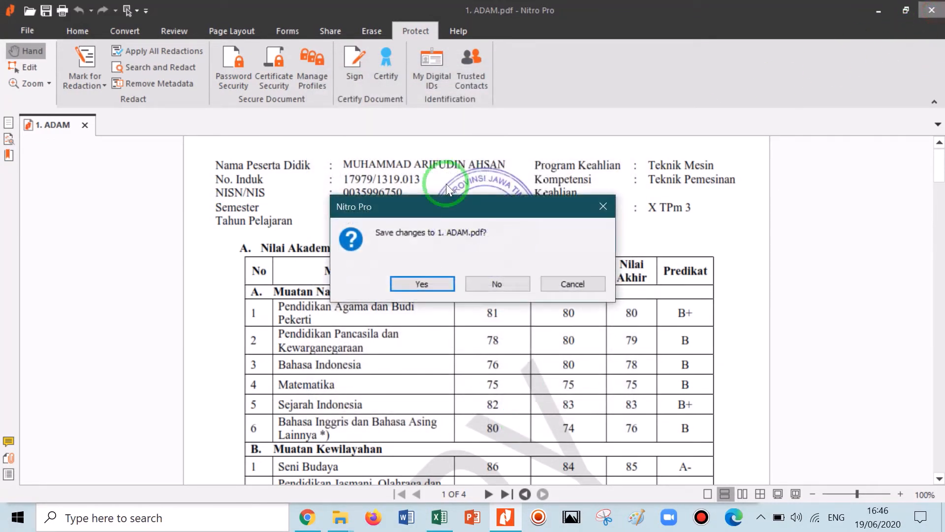
{"action": "left_click", "coordinate": [572, 284]}
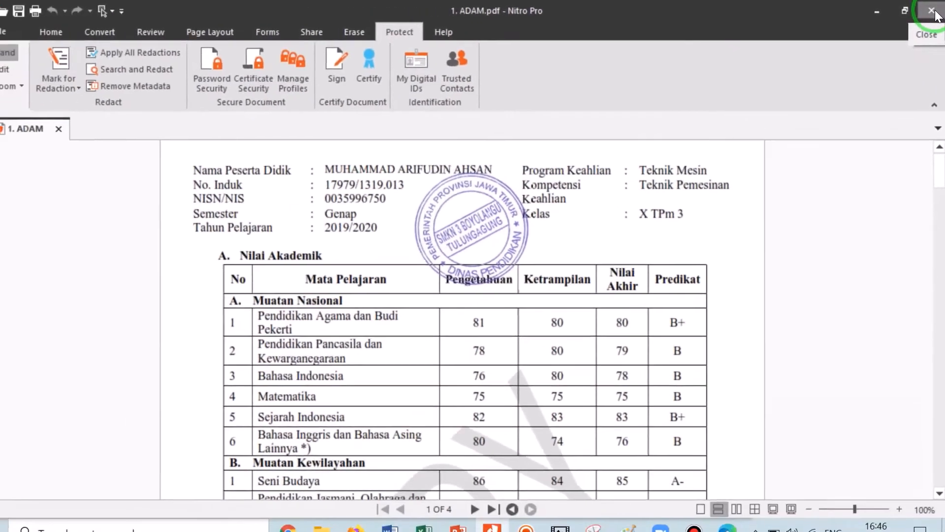
{"action": "left_click", "coordinate": [924, 21]}
{"action": "left_click", "coordinate": [442, 286]}
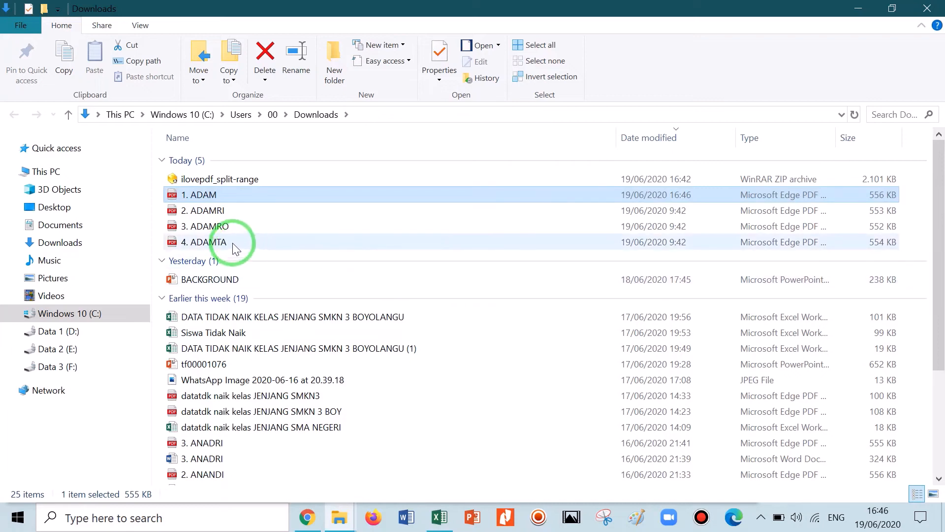
Step: Reopen the PDF numbered 1 from Downloads in Nitro Pro
{"action": "right_click", "coordinate": [222, 196]}
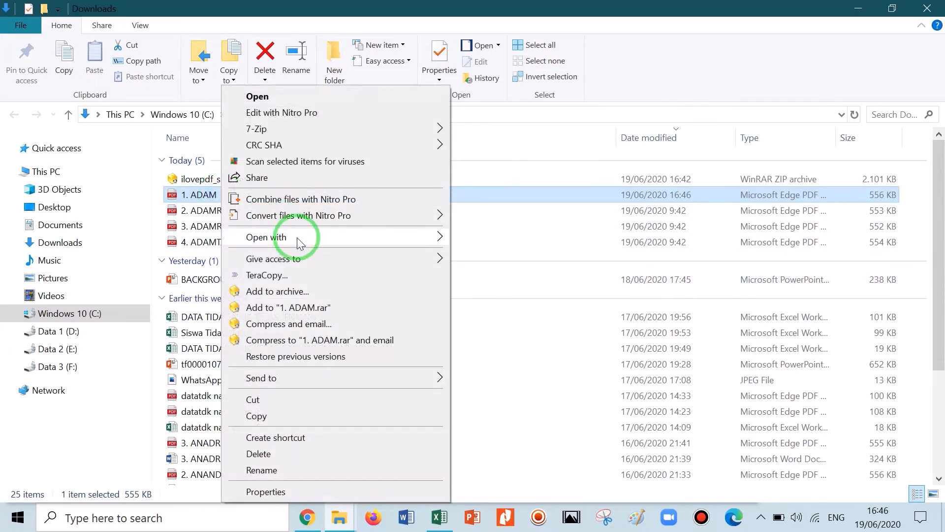
{"action": "mouse_move", "coordinate": [298, 241]}
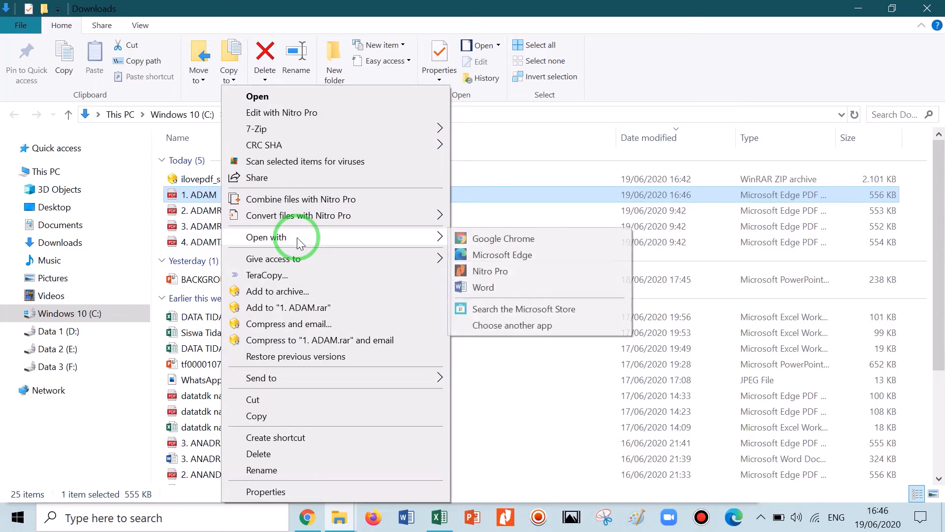
{"action": "left_click", "coordinate": [503, 272]}
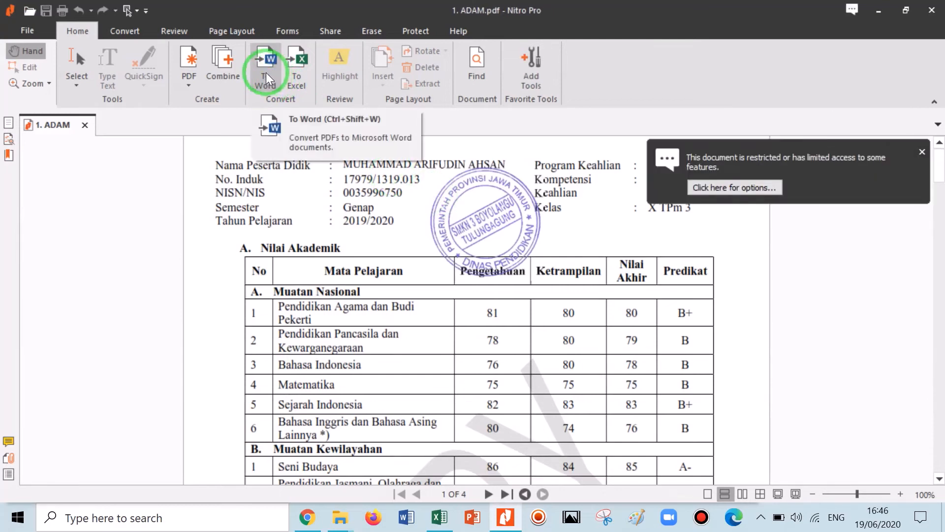
Step: Test the protection by trying to convert the PDF to Word with a permission password, cancel the conversion and close the file
{"action": "left_click", "coordinate": [265, 73]}
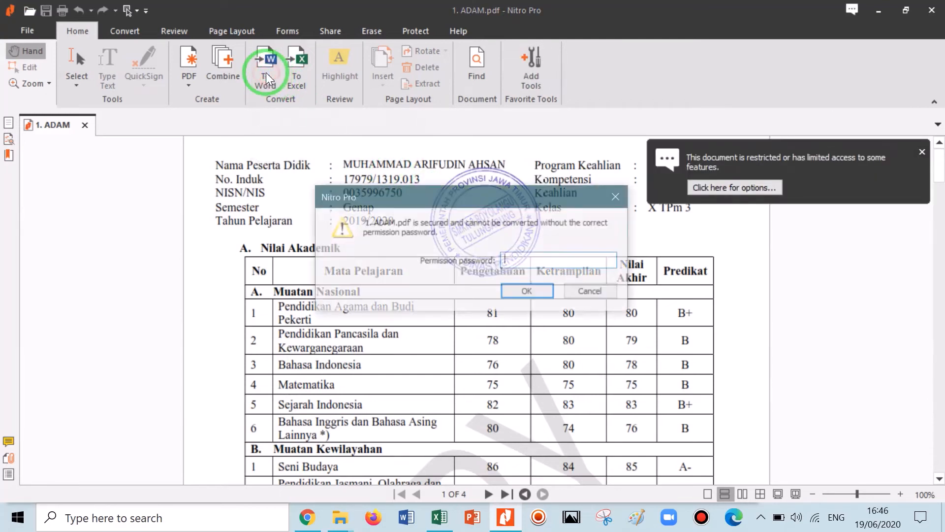
{"action": "left_click", "coordinate": [519, 262]}
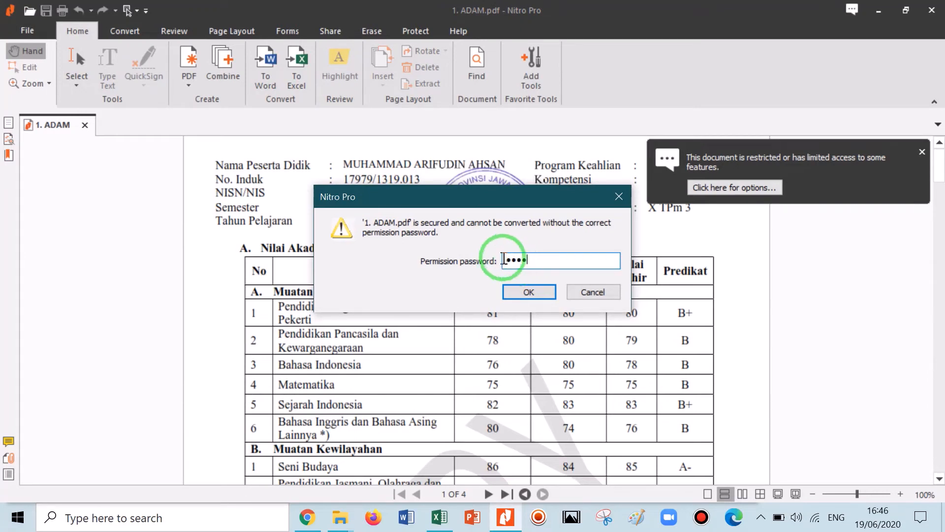
{"action": "left_click", "coordinate": [534, 294]}
{"action": "left_click", "coordinate": [580, 296]}
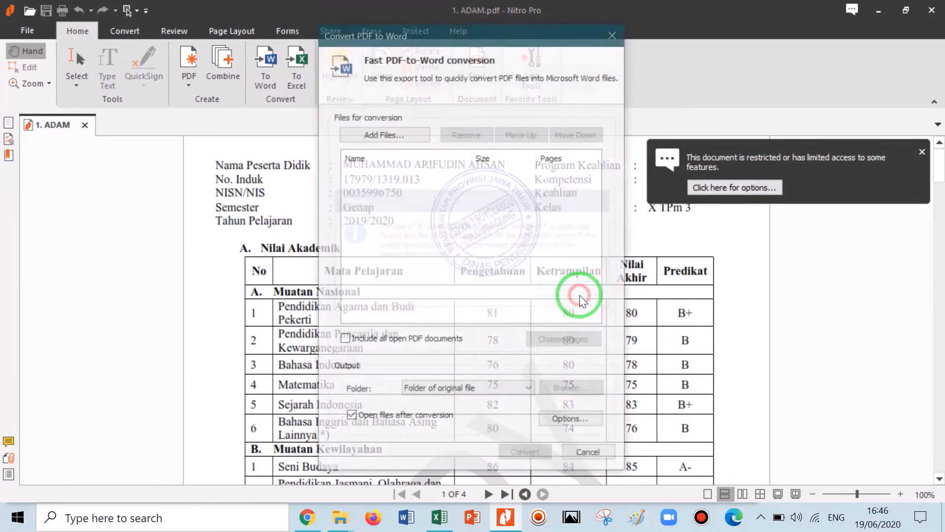
{"action": "left_click", "coordinate": [587, 456]}
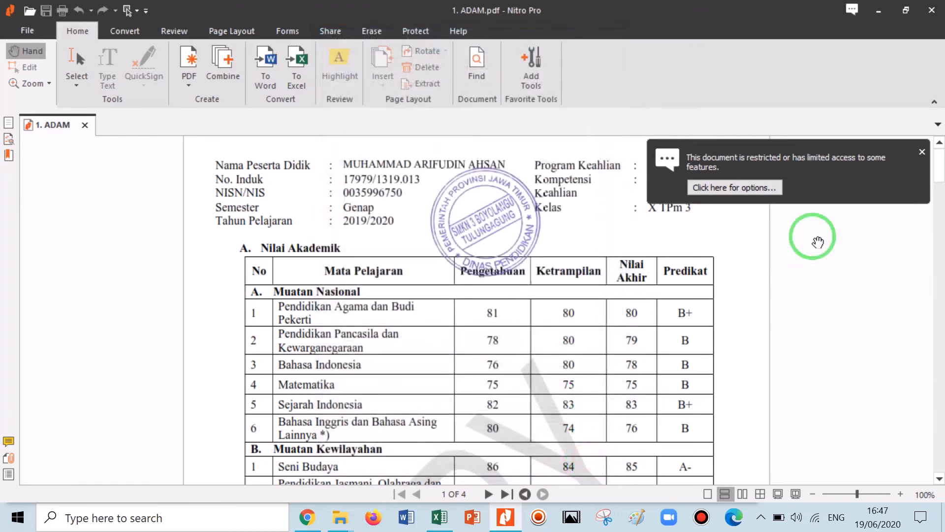
{"action": "left_click", "coordinate": [922, 151]}
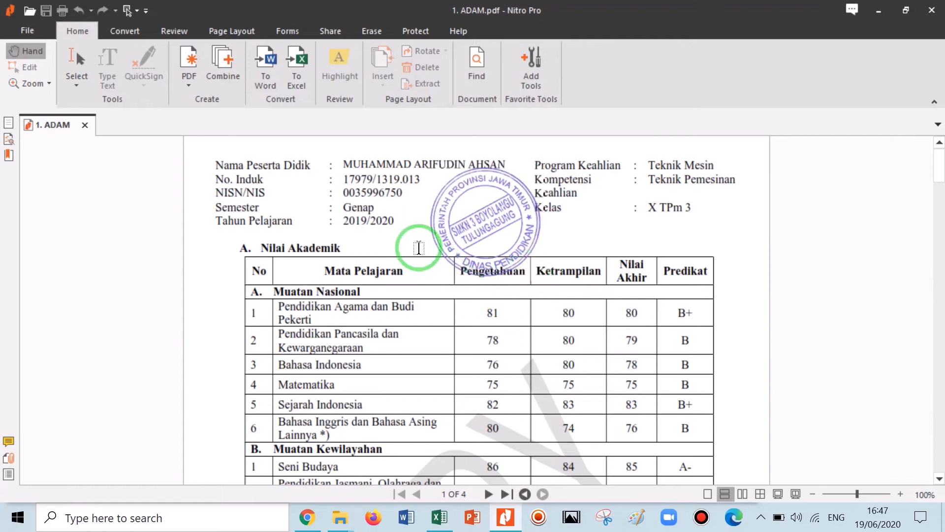
{"action": "left_click", "coordinate": [931, 11]}
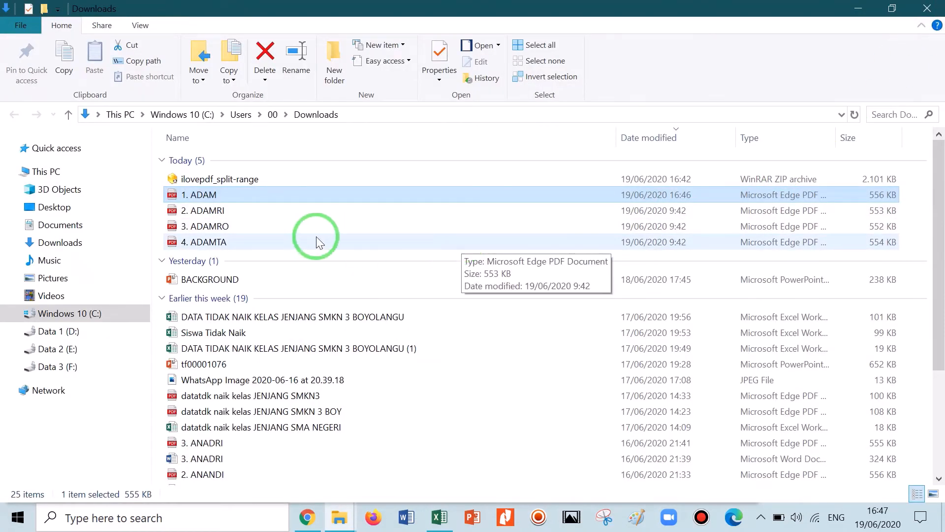
Step: Switch to Chrome, search Google for "whatsapp web" in a maximized window and open WhatsApp Web
{"action": "left_click", "coordinate": [306, 517]}
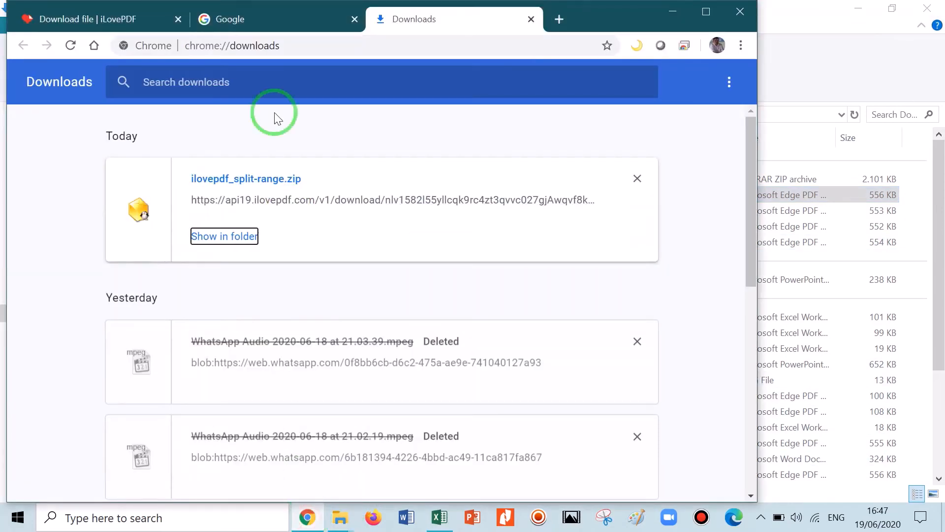
{"action": "left_click", "coordinate": [221, 18]}
{"action": "left_click", "coordinate": [259, 301]}
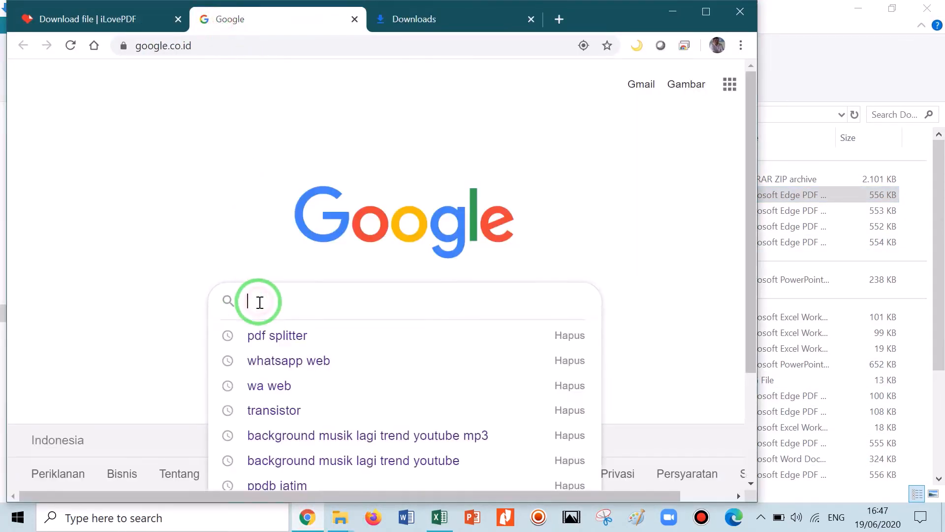
{"action": "left_click", "coordinate": [275, 360]}
{"action": "left_click", "coordinate": [707, 11]}
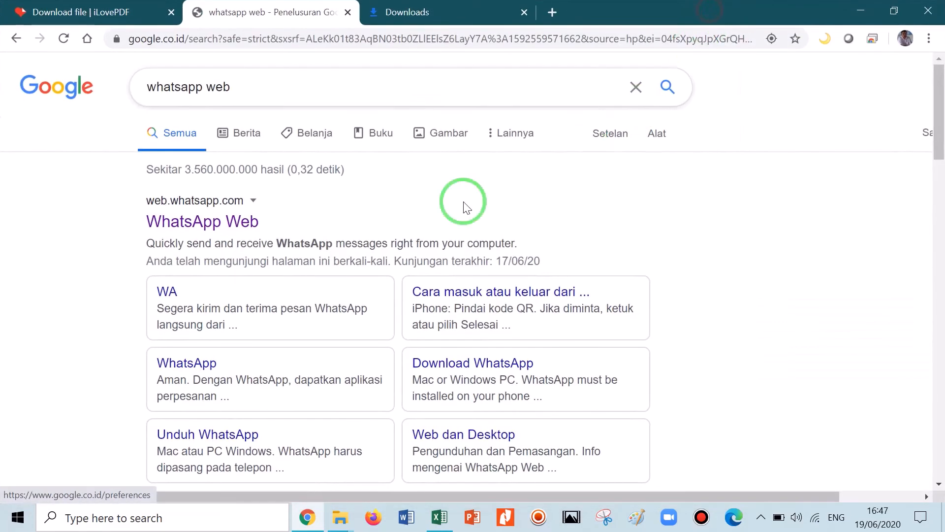
{"action": "left_click", "coordinate": [191, 225]}
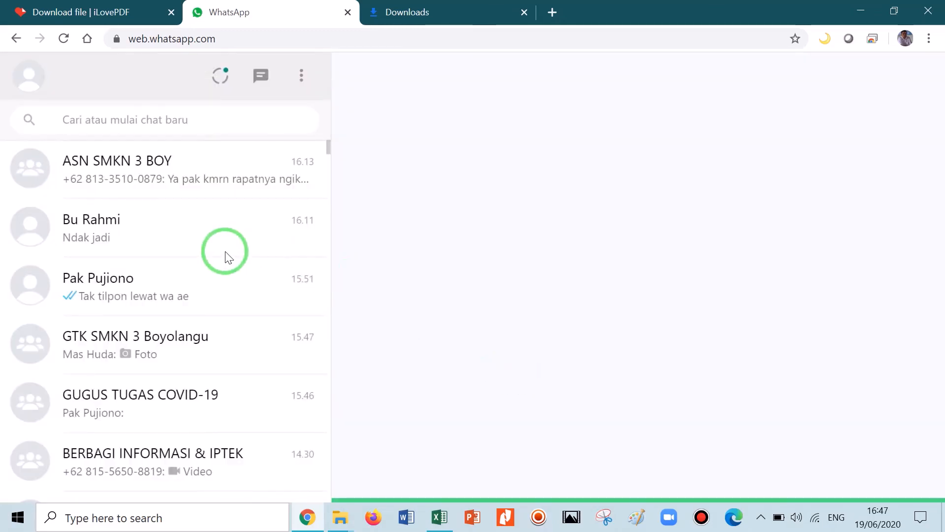
Step: Search the WhatsApp chats for "TITIP" and open the TITIP DATA chat
{"action": "left_click", "coordinate": [164, 197]}
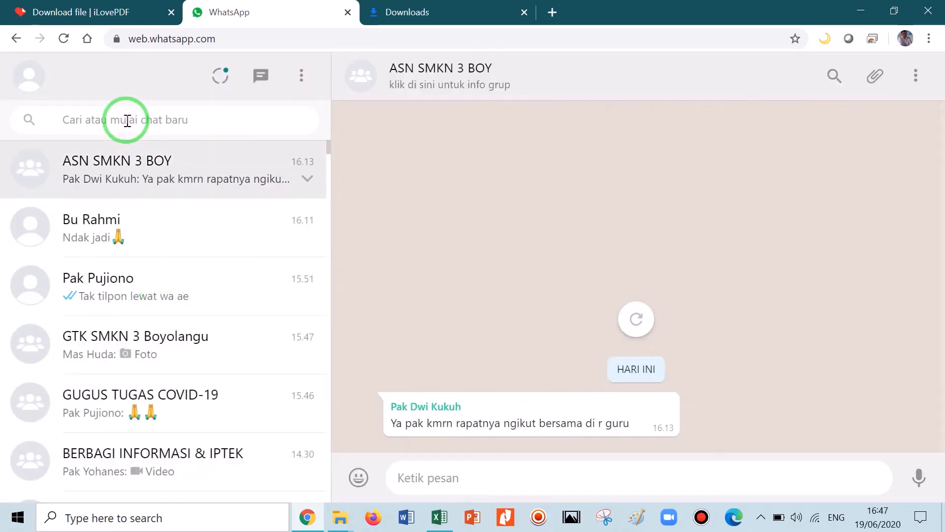
{"action": "left_click", "coordinate": [127, 121]}
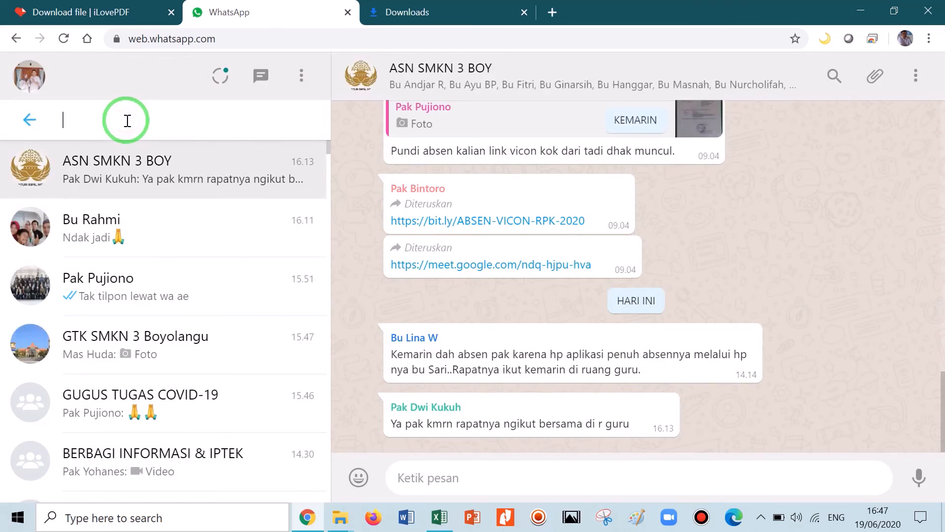
{"action": "type", "text": "TITIP"}
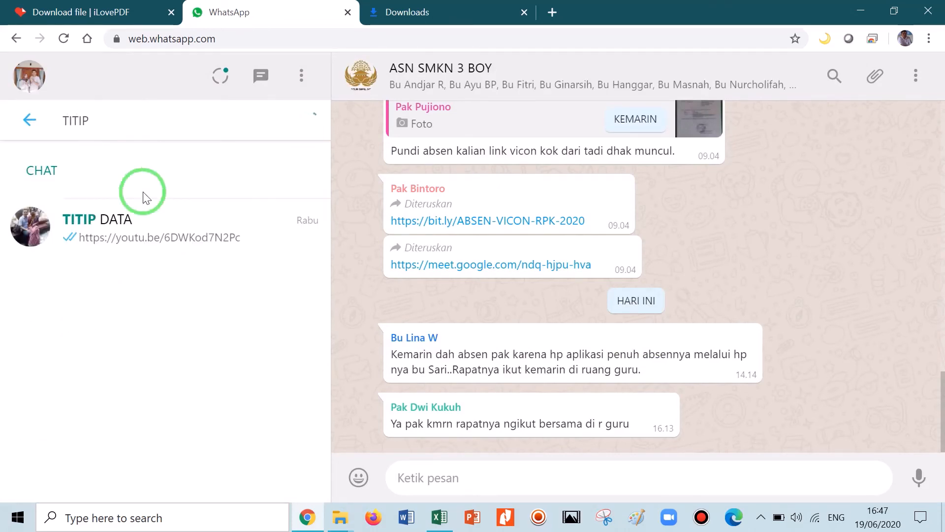
{"action": "left_click", "coordinate": [153, 240]}
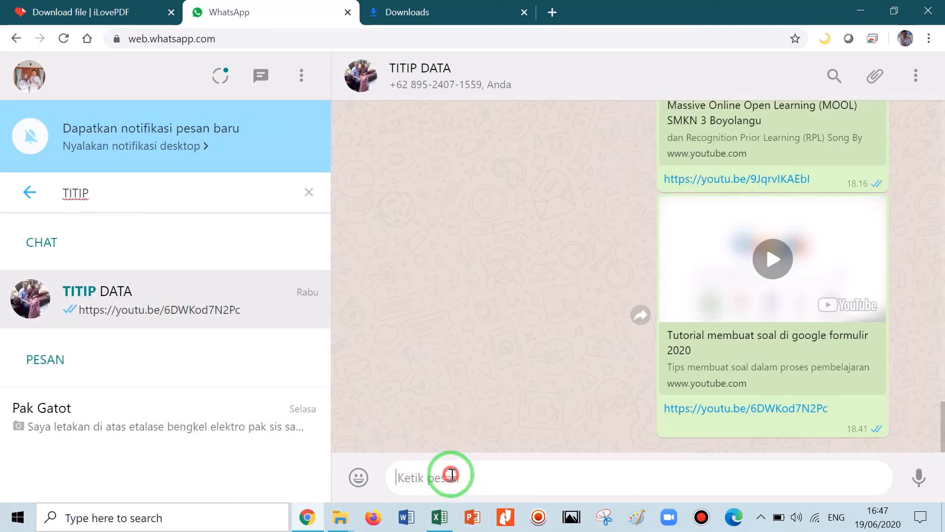
Step: Attach the four PDFs numbered 1 to 4 from Downloads as documents and send them to the TITIP DATA chat
{"action": "left_click", "coordinate": [875, 78]}
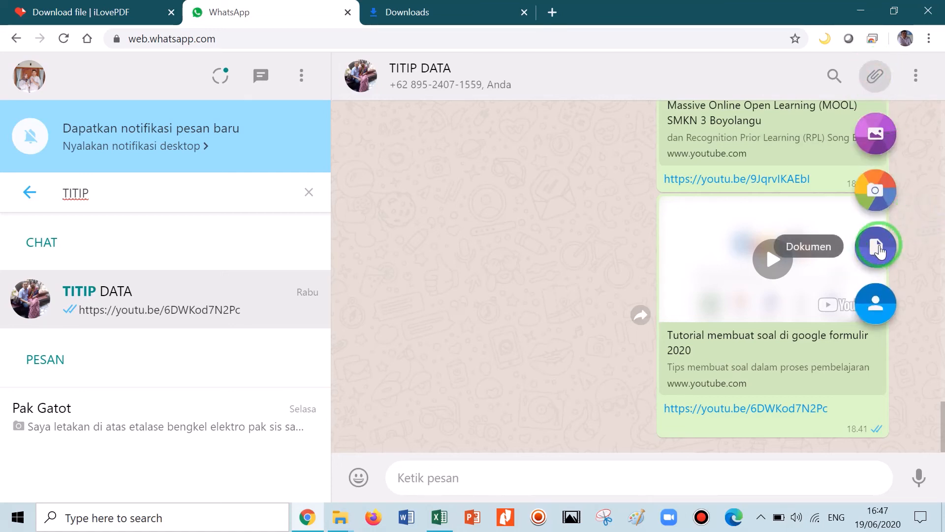
{"action": "left_click", "coordinate": [877, 247]}
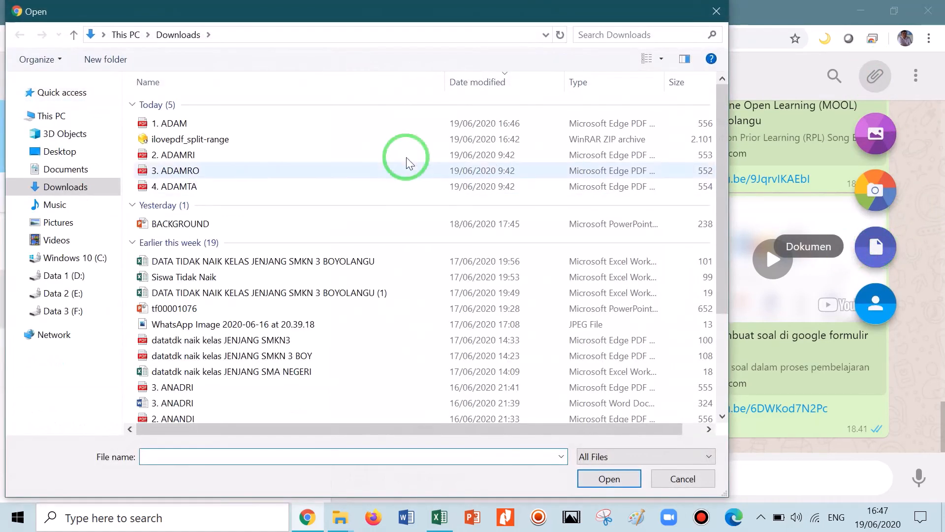
{"action": "left_click", "coordinate": [192, 129]}
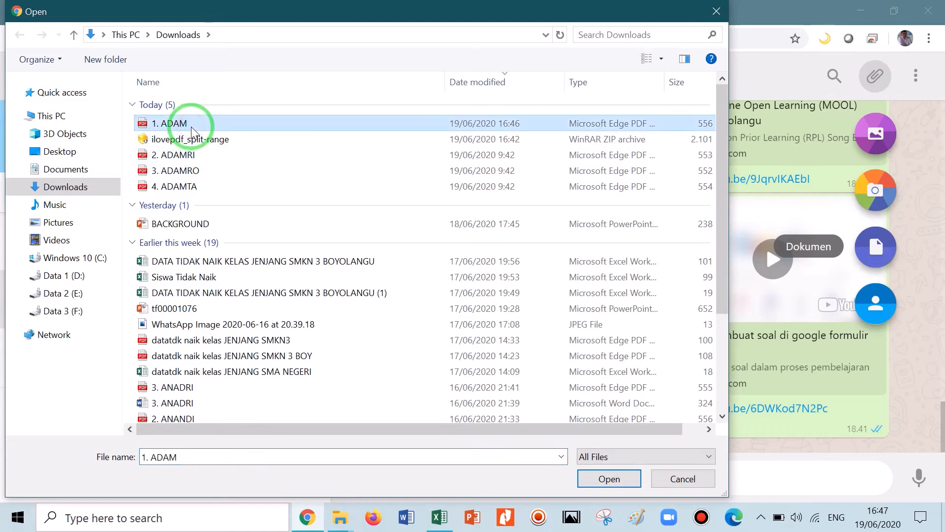
{"action": "left_click", "coordinate": [189, 156], "text": "ctrl"}
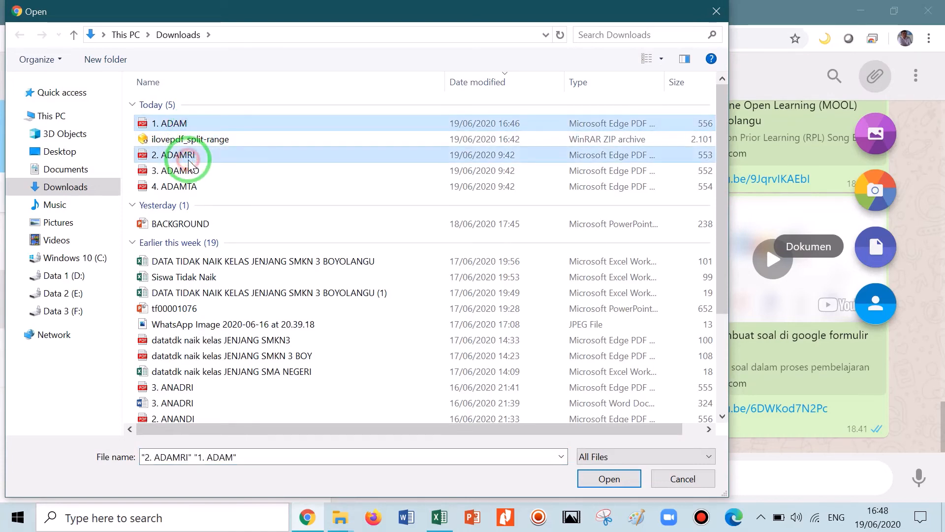
{"action": "left_click", "coordinate": [187, 174], "text": "ctrl"}
{"action": "left_click", "coordinate": [188, 186], "text": "ctrl"}
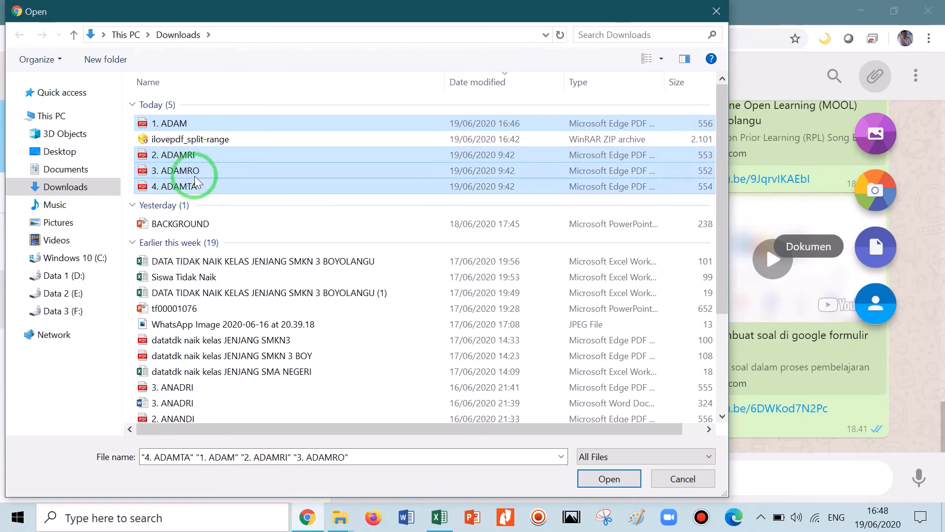
{"action": "left_click", "coordinate": [608, 478]}
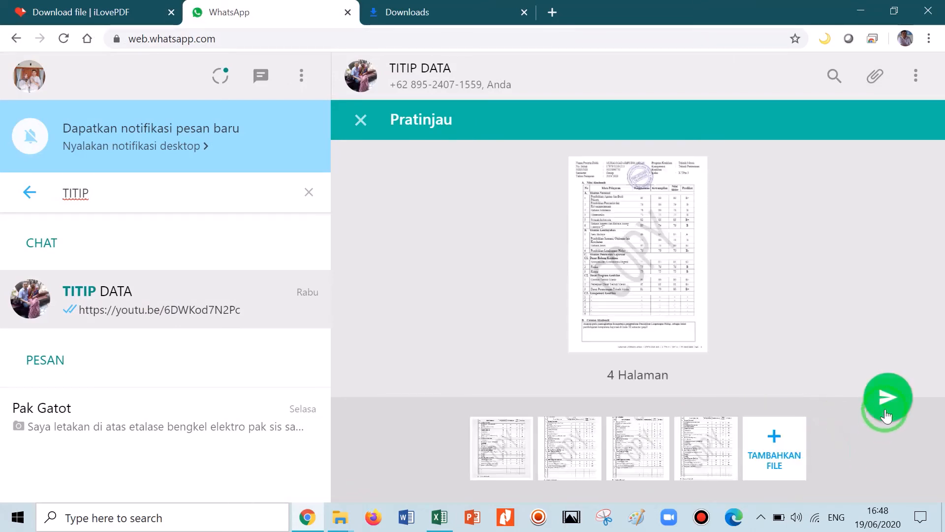
{"action": "left_click", "coordinate": [901, 407]}
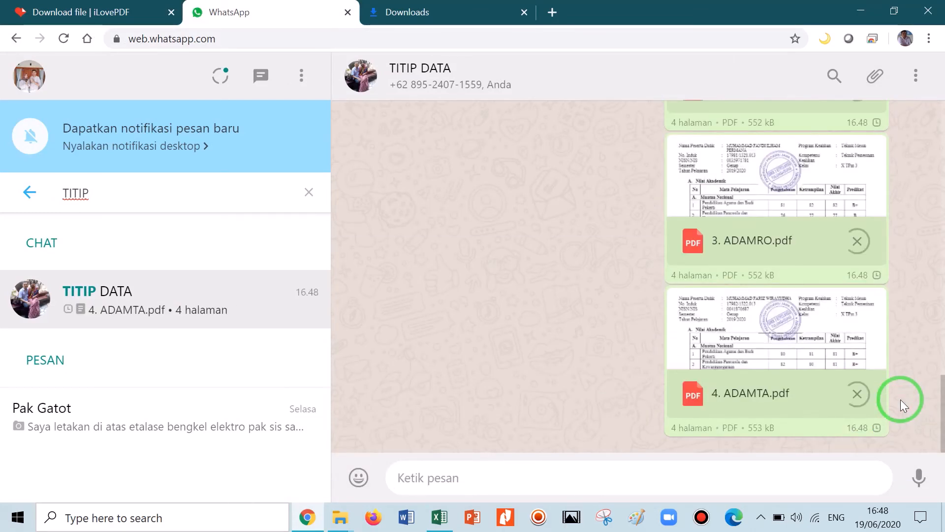
Step: Review the PDF messages numbered 1 to 4 in the TITIP DATA chat and check their upload status
{"action": "scroll", "coordinate": [891, 370], "scroll_direction": "up", "scroll_amount": 3}
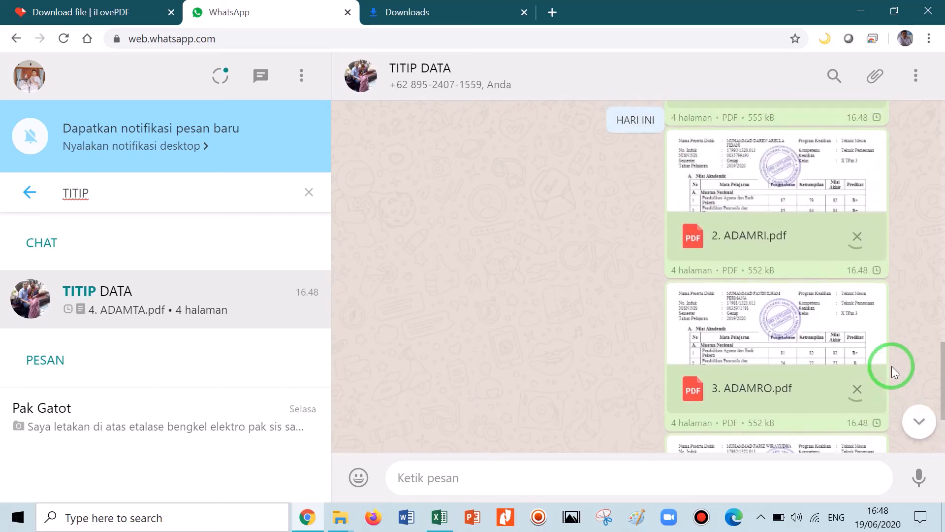
{"action": "scroll", "coordinate": [892, 366], "scroll_direction": "up", "scroll_amount": 3}
{"action": "scroll", "coordinate": [891, 365], "scroll_direction": "down", "scroll_amount": 7}
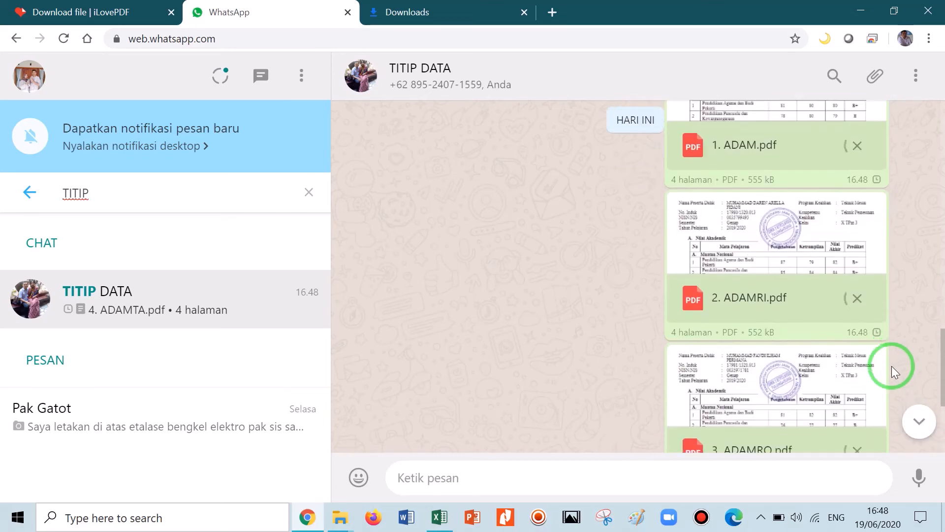
{"action": "scroll", "coordinate": [892, 366], "scroll_direction": "up", "scroll_amount": 5}
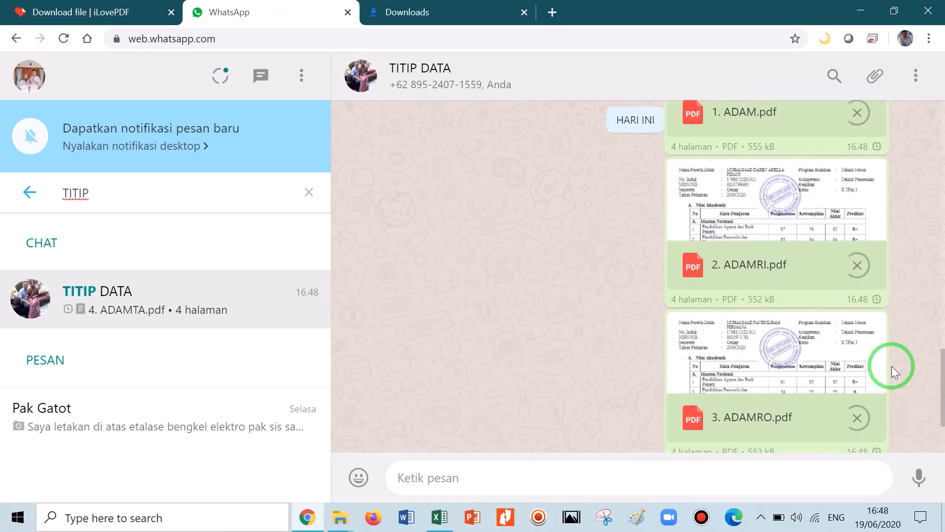
{"action": "scroll", "coordinate": [892, 366], "scroll_direction": "up", "scroll_amount": 4}
{"action": "scroll", "coordinate": [844, 359], "scroll_direction": "down", "scroll_amount": 2}
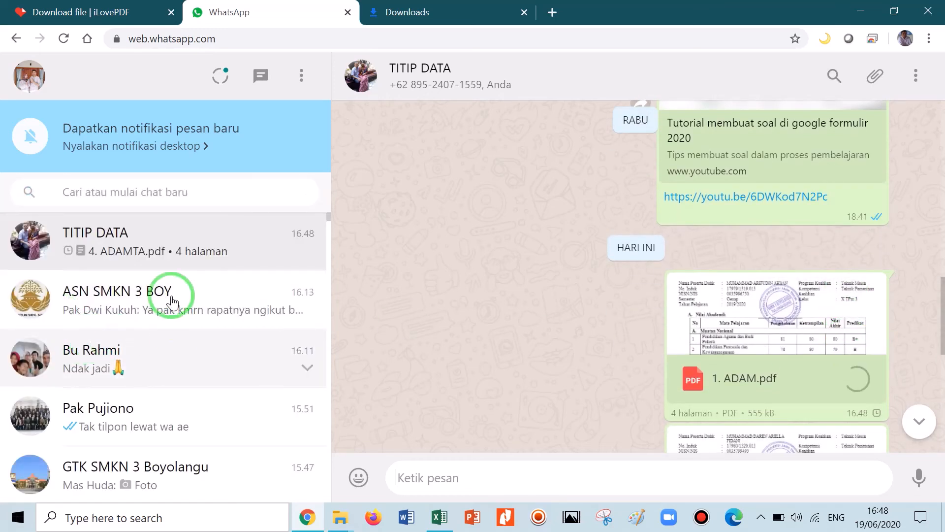
{"action": "scroll", "coordinate": [751, 340], "scroll_direction": "up", "scroll_amount": 6}
{"action": "scroll", "coordinate": [754, 333], "scroll_direction": "down", "scroll_amount": 11}
{"action": "scroll", "coordinate": [754, 332], "scroll_direction": "down", "scroll_amount": 3}
{"action": "scroll", "coordinate": [781, 285], "scroll_direction": "up", "scroll_amount": 3}
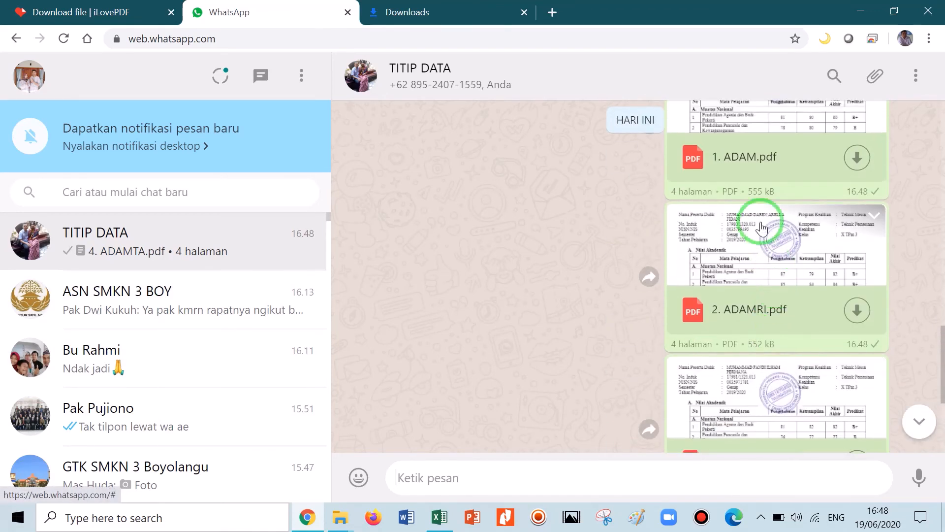
{"action": "scroll", "coordinate": [849, 168], "scroll_direction": "up", "scroll_amount": 2}
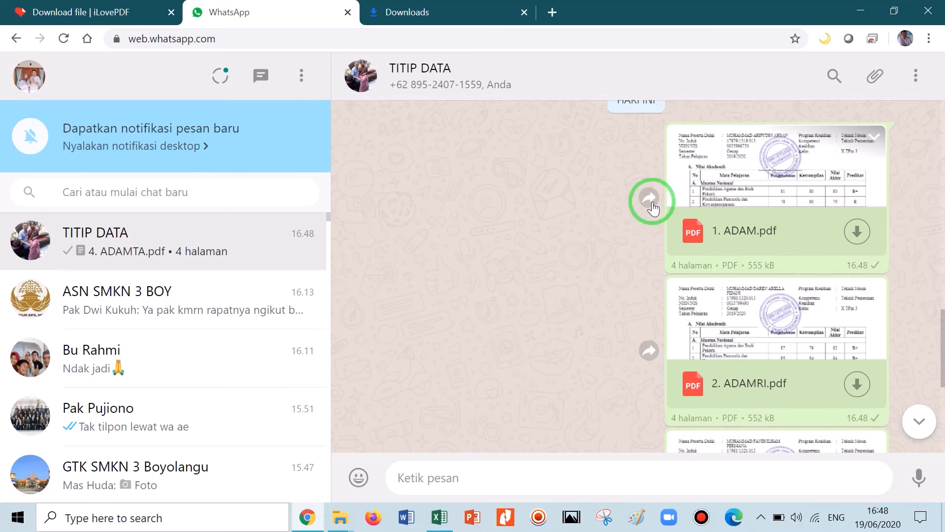
{"action": "scroll", "coordinate": [649, 212], "scroll_direction": "down", "scroll_amount": 3}
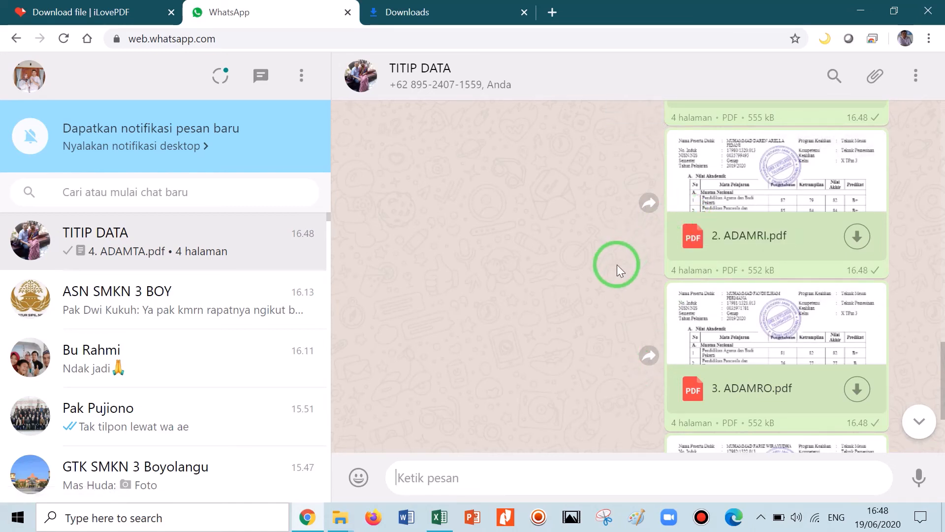
Step: Minimize the Chrome, Downloads folder and Excel windows to show the desktop
{"action": "left_click", "coordinate": [862, 11]}
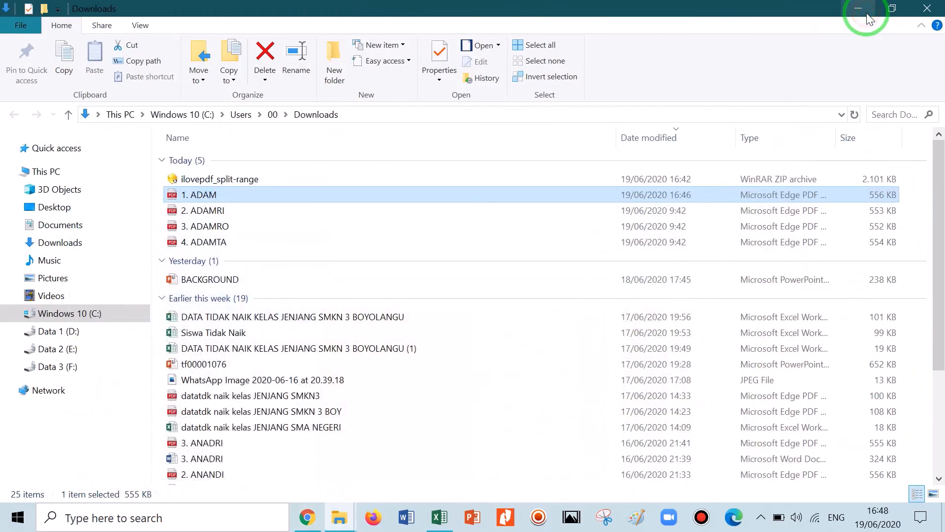
{"action": "left_click", "coordinate": [859, 8]}
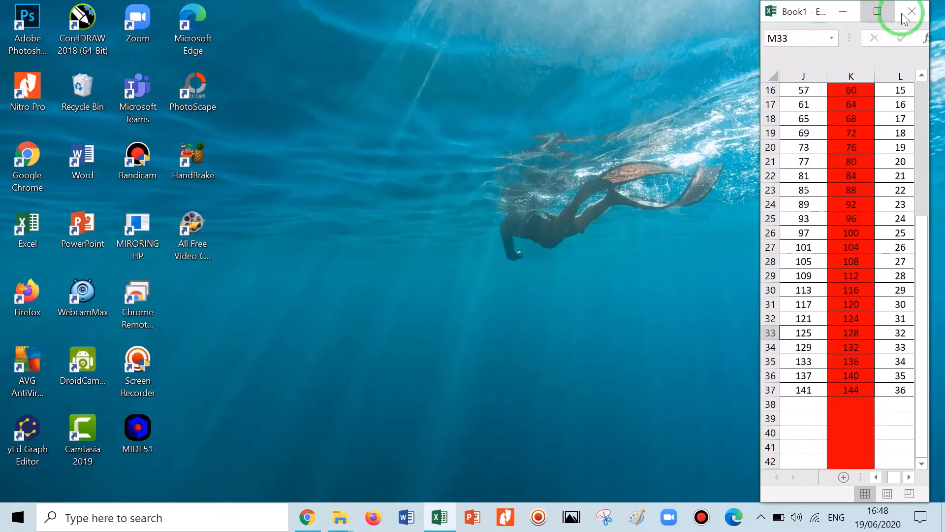
{"action": "left_click", "coordinate": [853, 18]}
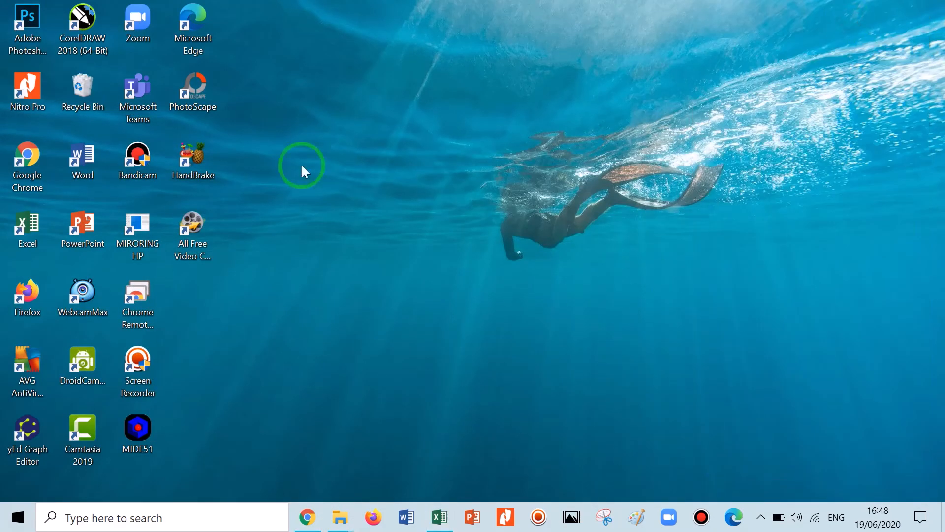
Step: Empty the Recycle Bin on the desktop and confirm the permanent deletion
{"action": "right_click", "coordinate": [87, 93]}
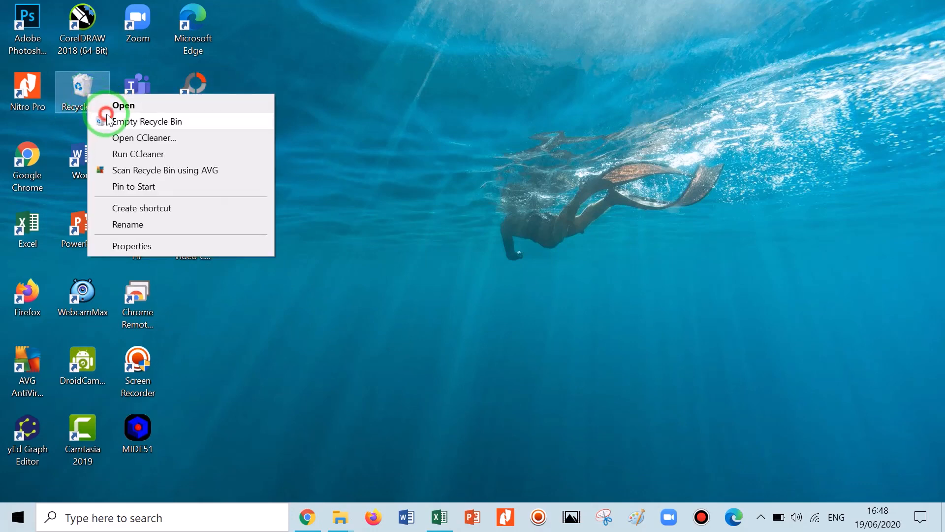
{"action": "left_click", "coordinate": [104, 120]}
{"action": "left_click", "coordinate": [509, 274]}
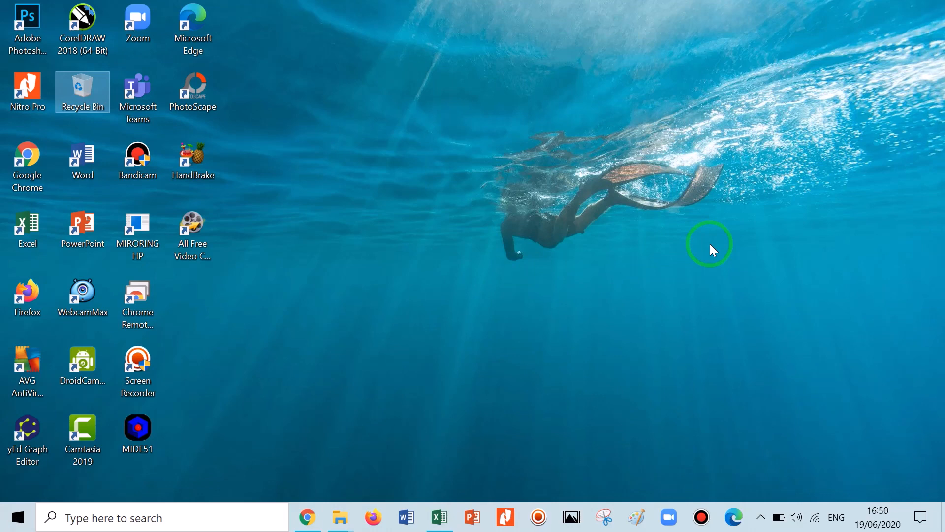
{"action": "key", "text": "s"}
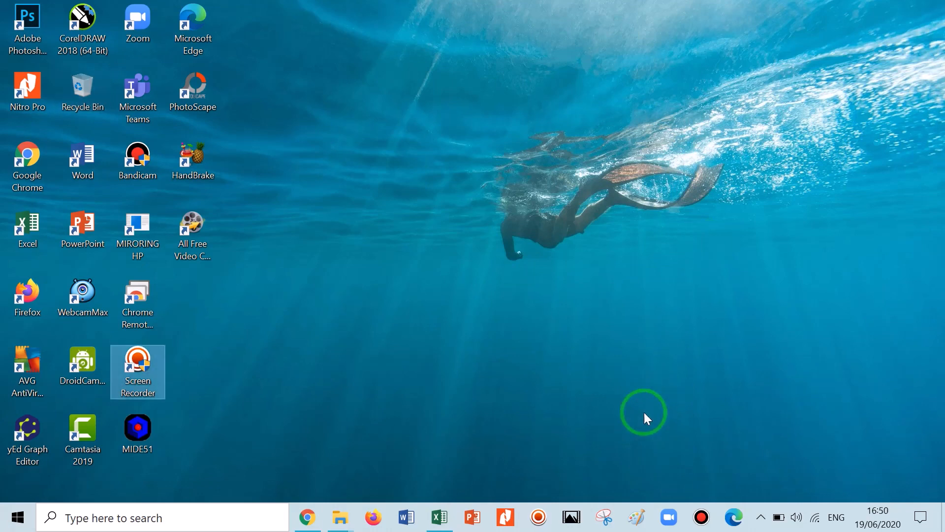